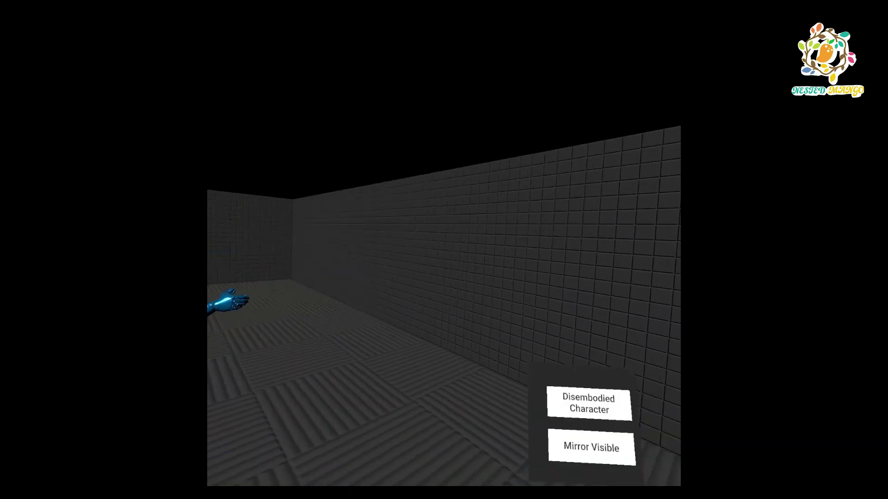
# Step: Select 'Disembodied Character' on the body-tracking sample's in-scene panel
pyautogui.click(512, 326)
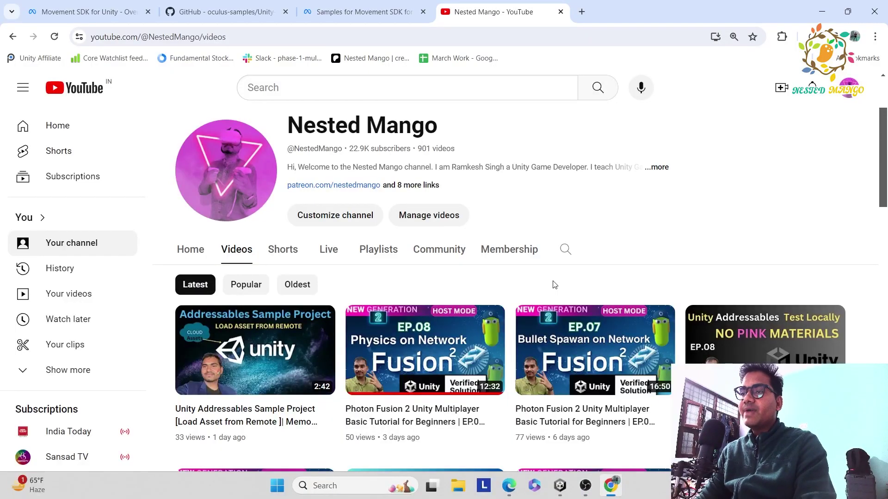
# Step: Browse the YouTube channel videos, then go back to the 'Movement SDK for Unity - Overview' tab
pyautogui.scroll(-6, 533, 281)
pyautogui.scroll(-5, 392, 334)
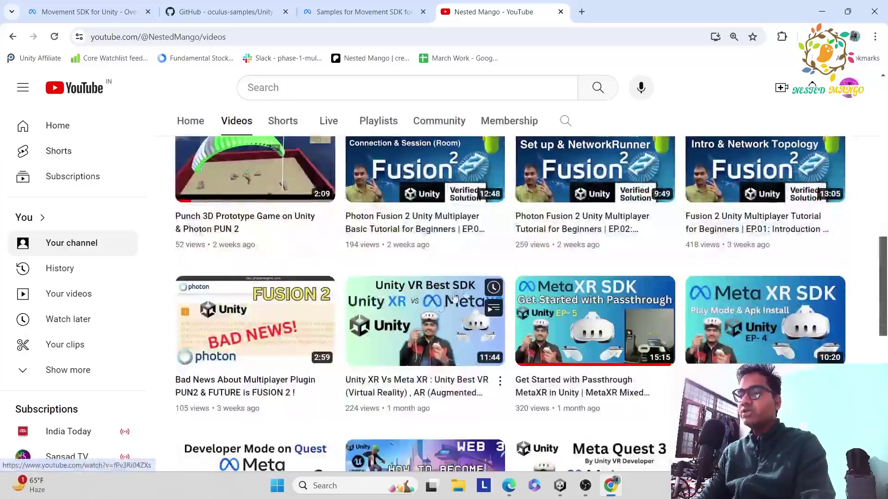
pyautogui.scroll(5, 471, 247)
pyautogui.scroll(5, 472, 247)
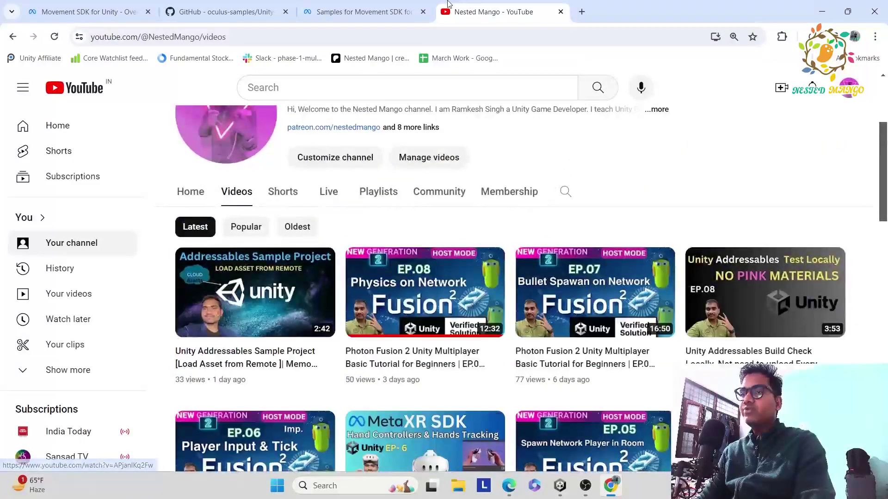
pyautogui.click(99, 8)
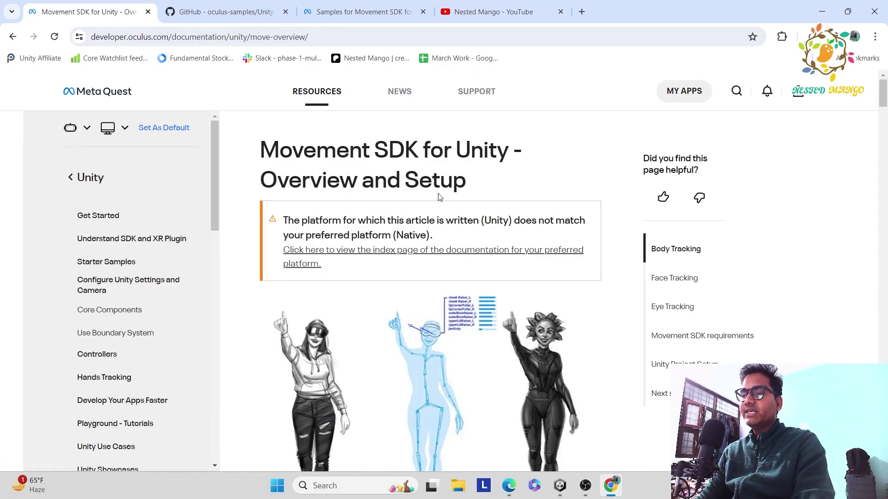
# Step: Glance at Unity, check the YouTube videos page, and return to the Movement SDK overview docs
pyautogui.click(558, 485)
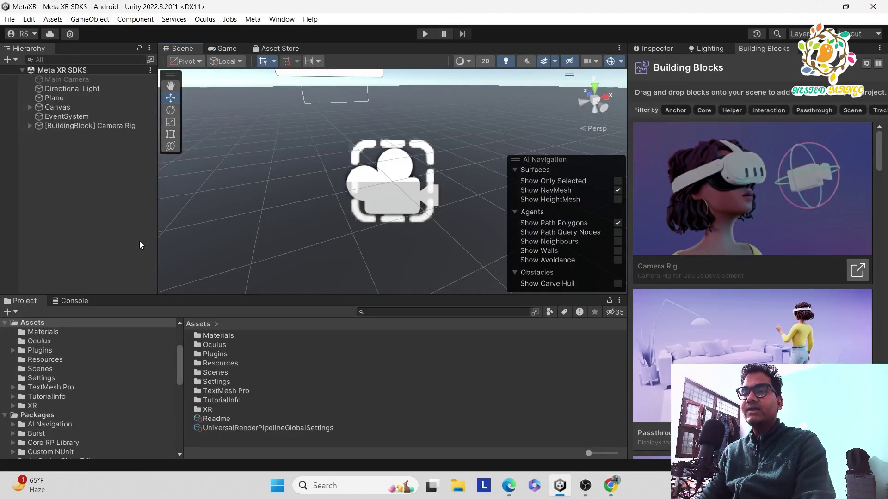
pyautogui.hotkey('alt', 'Tab')
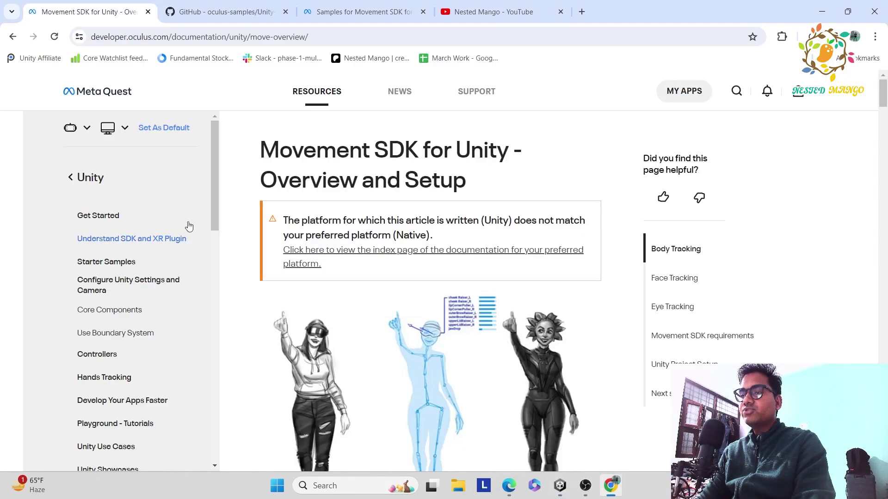
pyautogui.click(456, 11)
pyautogui.scroll(-4, 483, 290)
pyautogui.scroll(-5, 484, 290)
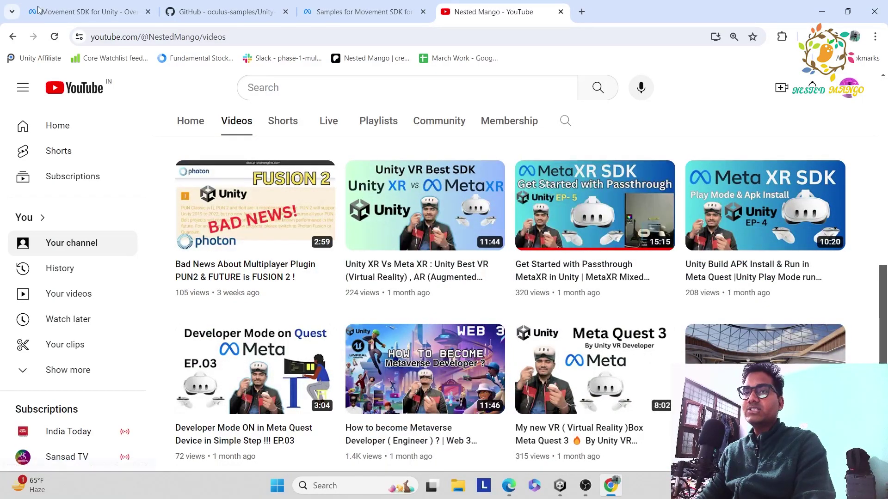
pyautogui.click(88, 9)
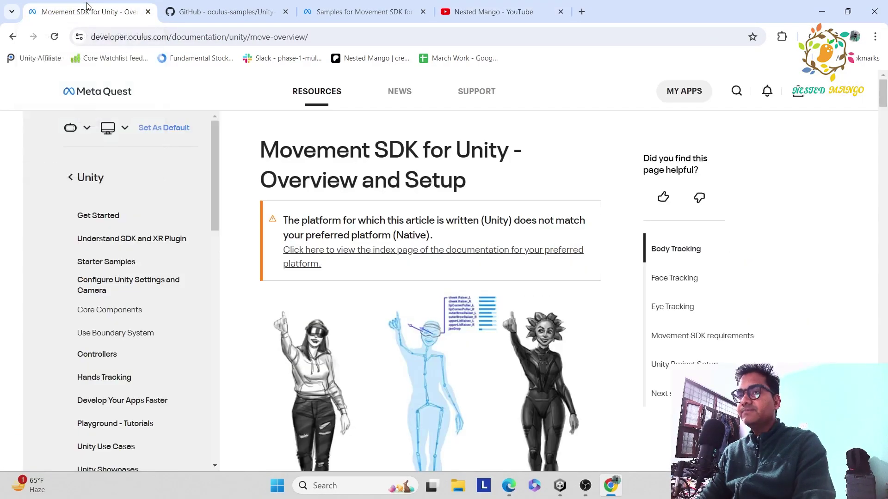
# Step: Bring up the Asset Store search results for 'meta xr' listing the Meta XR SDK packages
pyautogui.click(561, 486)
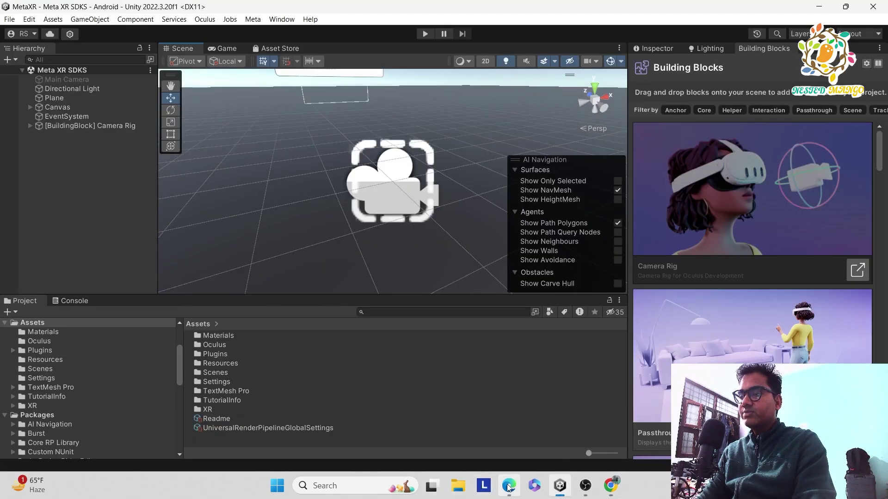
pyautogui.click(524, 403)
pyautogui.scroll(-6, 523, 404)
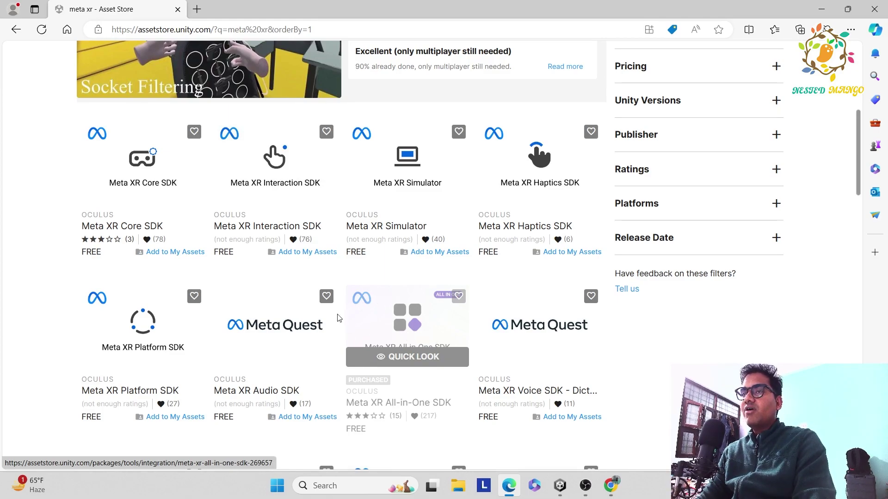
# Step: Leave the Meta XR Asset Store listings and switch back to the Movement SDK overview docs
pyautogui.click(561, 488)
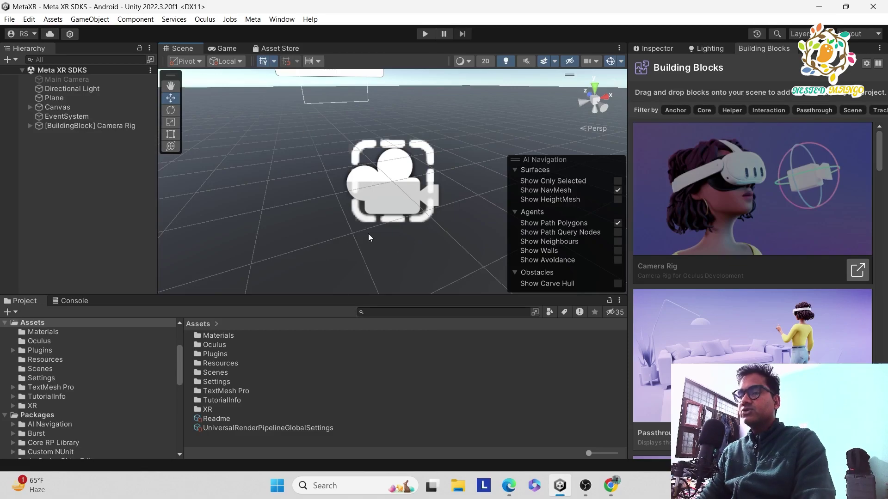
pyautogui.hotkey('alt', 'Tab')
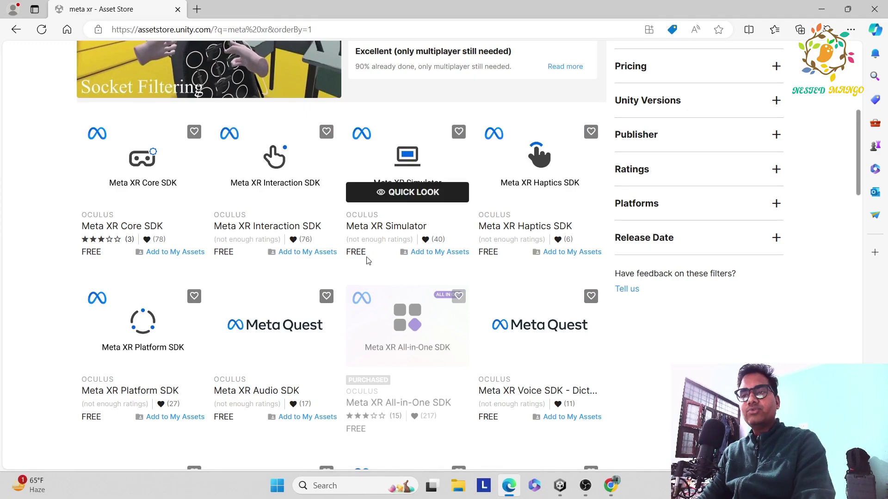
pyautogui.hotkey('alt', 'Tab')
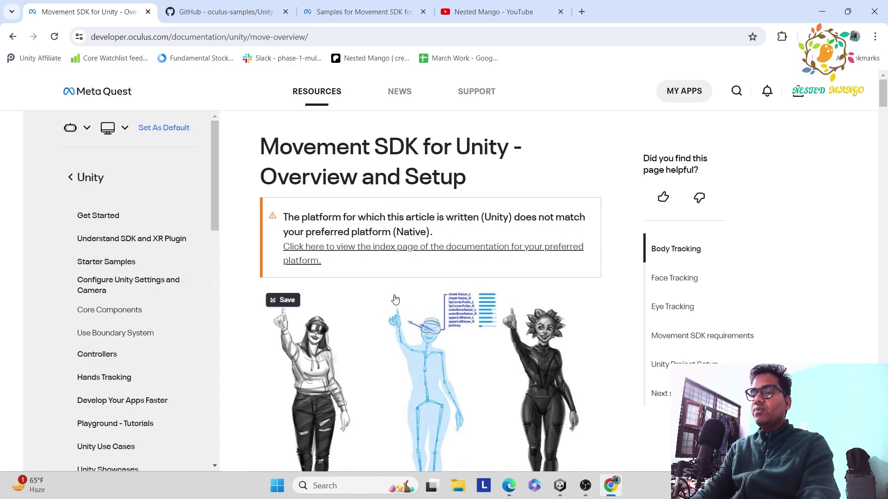
# Step: Read down through the Body, Face and Eye Tracking sections, then scroll back to Body Tracking
pyautogui.scroll(-4, 393, 300)
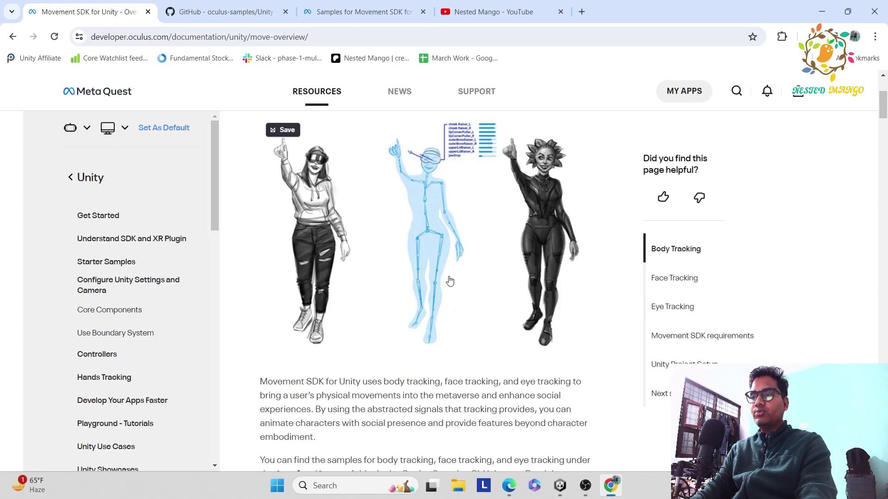
pyautogui.scroll(-3, 400, 280)
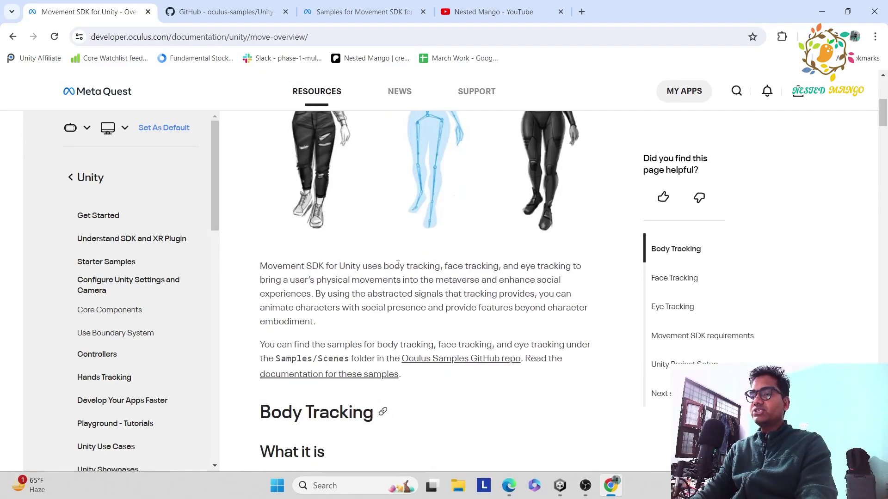
pyautogui.scroll(-5, 399, 263)
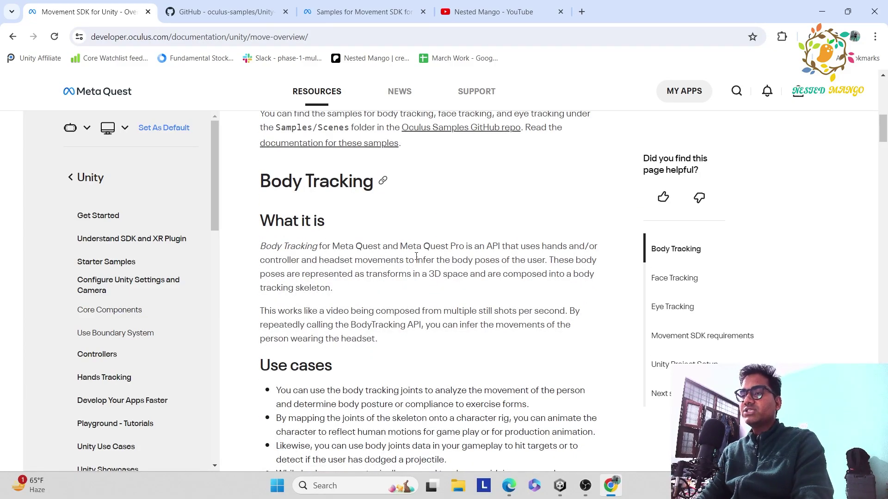
pyautogui.scroll(-6, 448, 284)
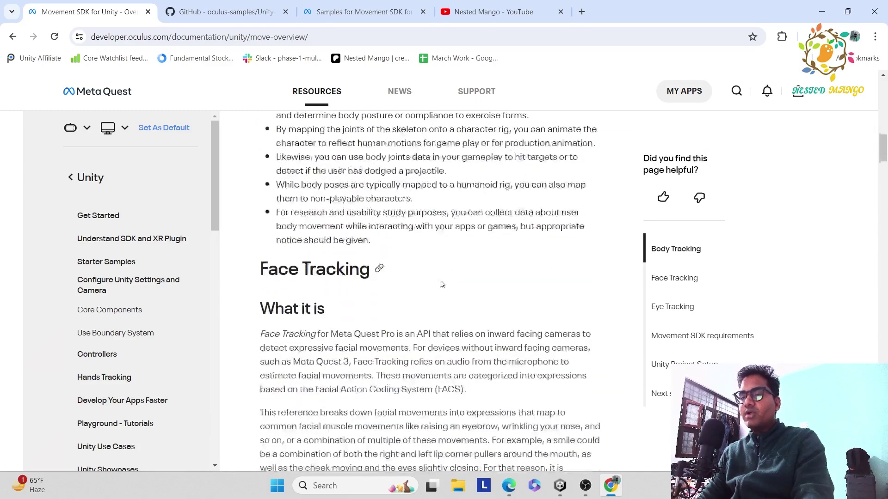
pyautogui.scroll(-1, 429, 282)
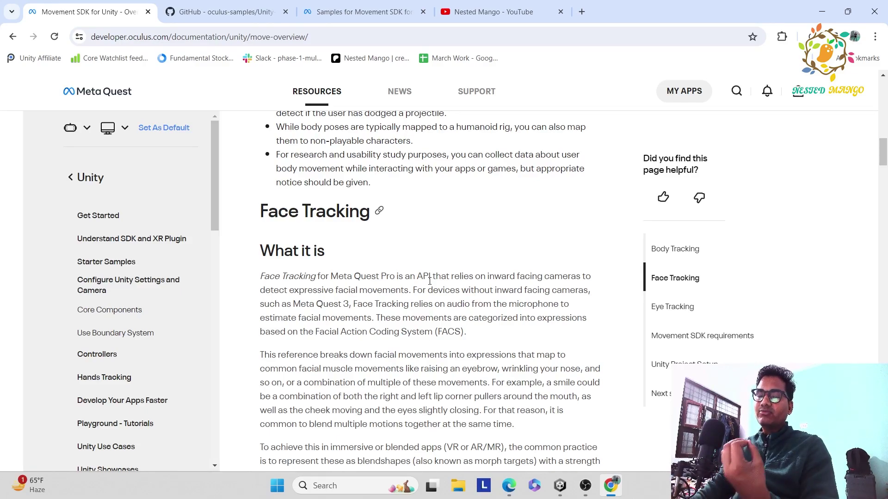
pyautogui.scroll(-10, 430, 280)
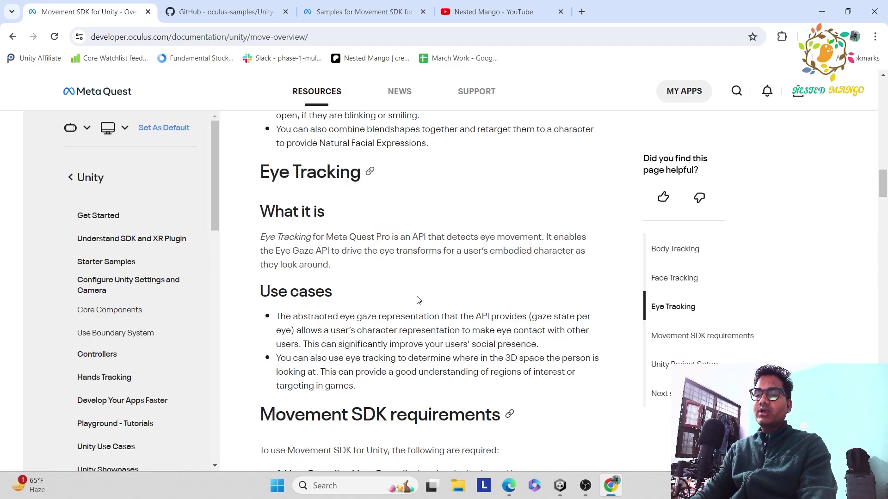
pyautogui.scroll(10, 372, 290)
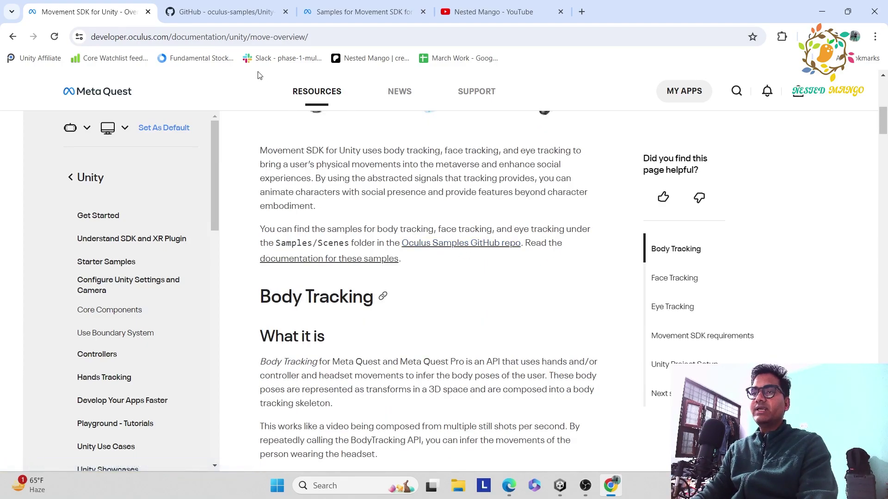
# Step: On the Unity-Movement GitHub page, review the required Unity 2021 version and Meta XR SDK packages
pyautogui.click(230, 19)
pyautogui.scroll(-10, 286, 268)
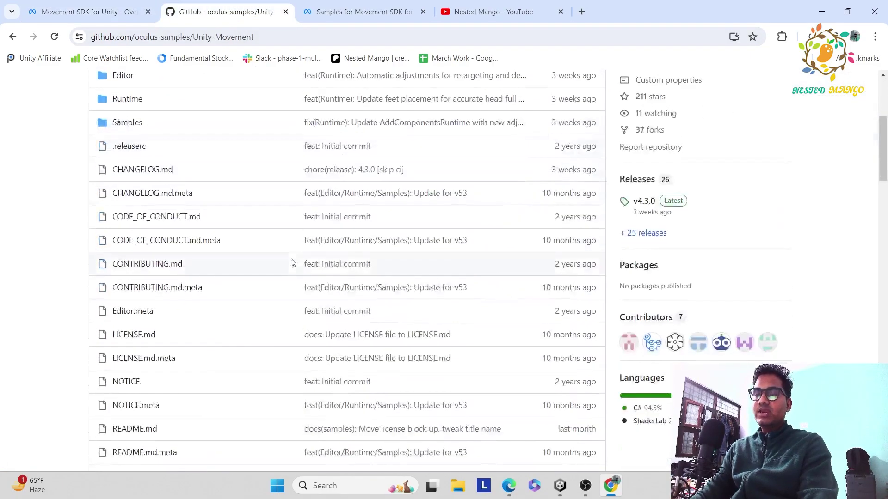
pyautogui.scroll(-8, 285, 276)
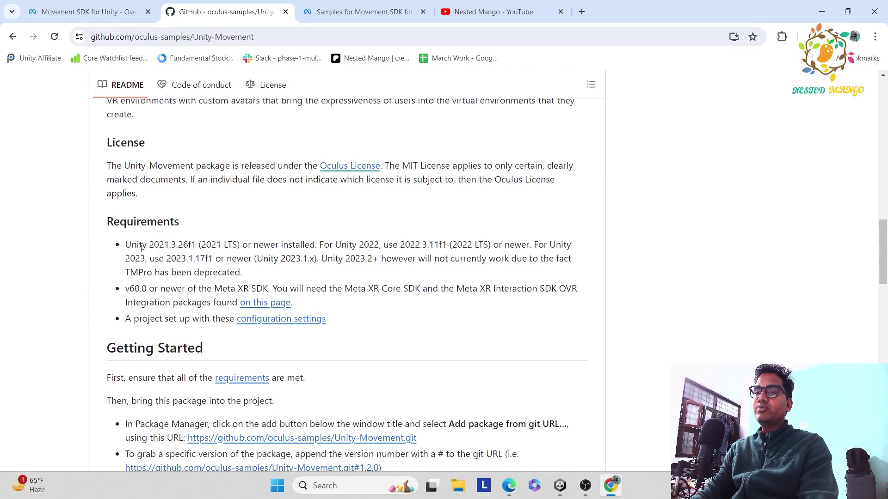
pyautogui.moveTo(141, 247); pyautogui.dragTo(188, 251)
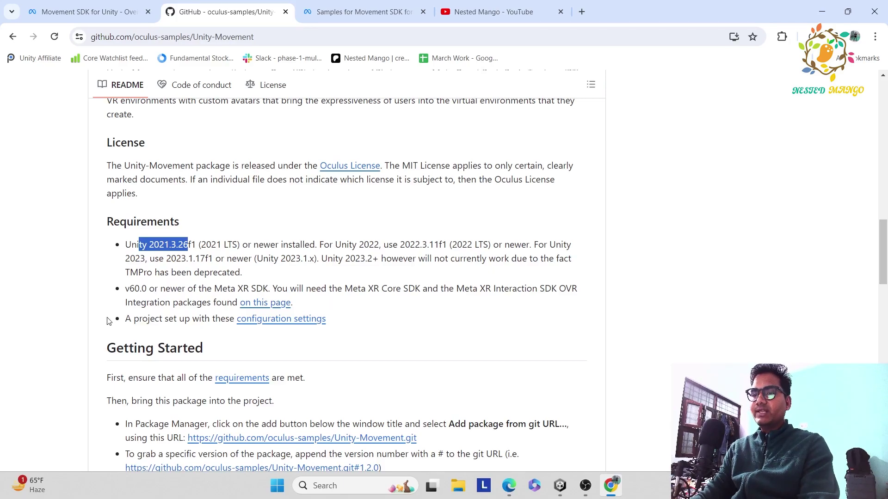
pyautogui.scroll(-2, 130, 288)
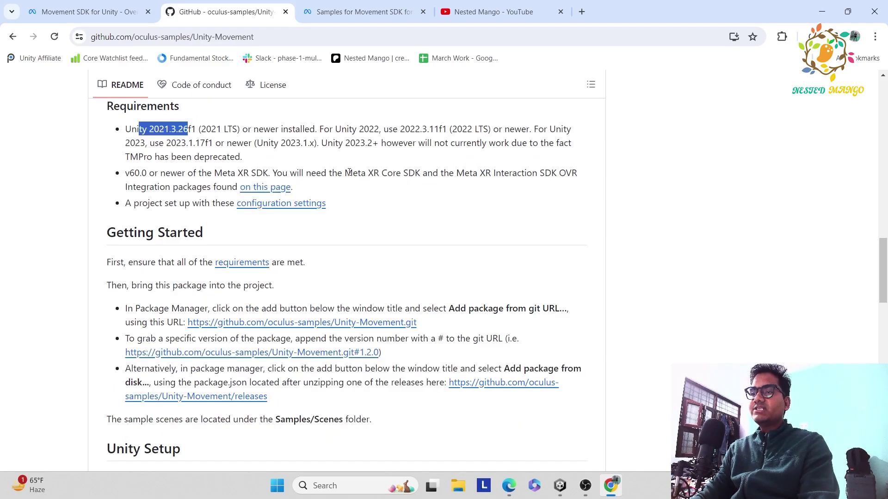
pyautogui.moveTo(345, 174); pyautogui.dragTo(589, 174)
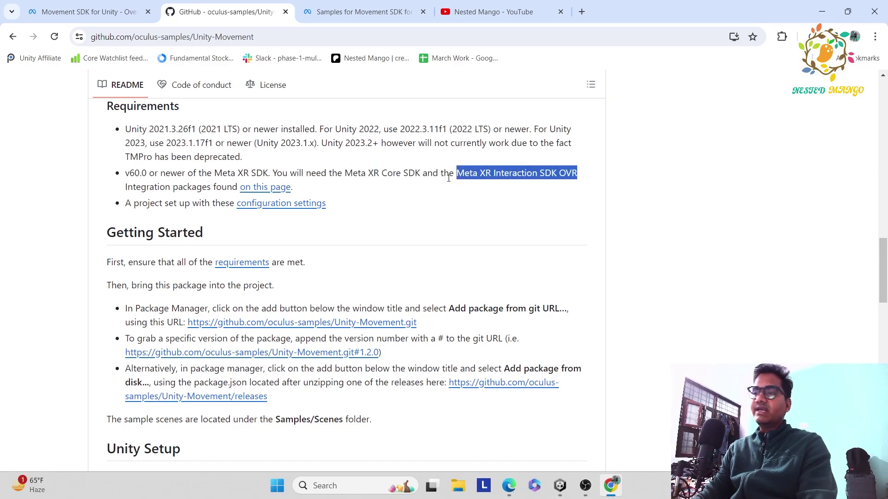
pyautogui.click(419, 190)
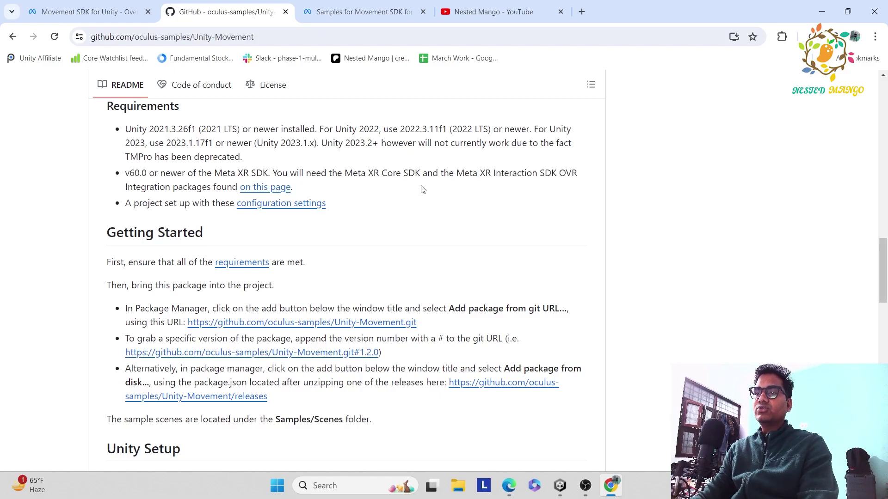
pyautogui.scroll(15, 337, 127)
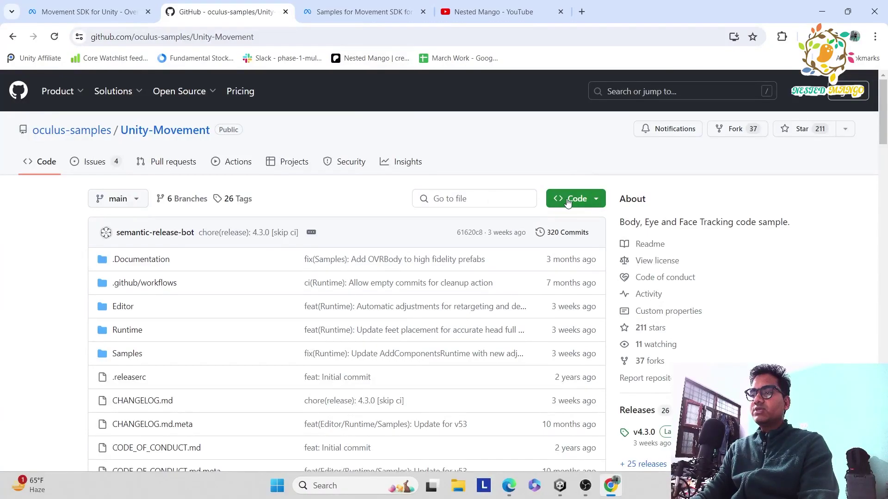
# Step: Copy the repository's HTTPS clone URL and return to the Movement SDK docs
pyautogui.click(568, 202)
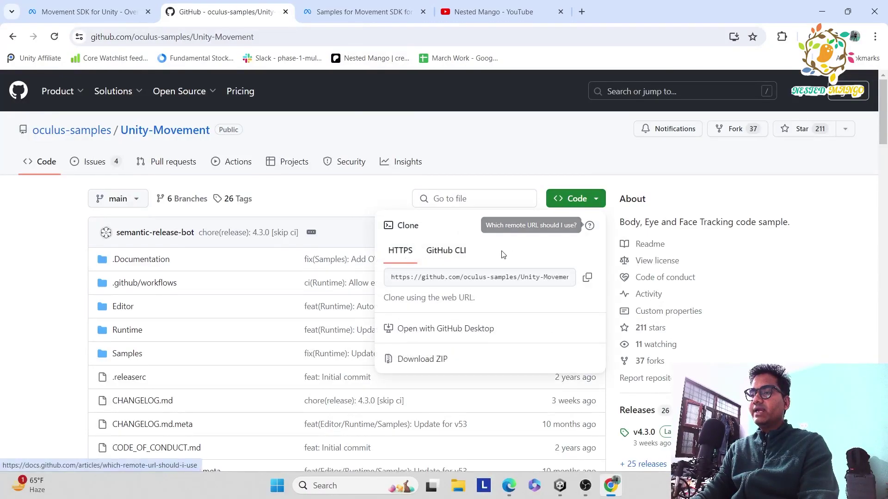
pyautogui.click(592, 277)
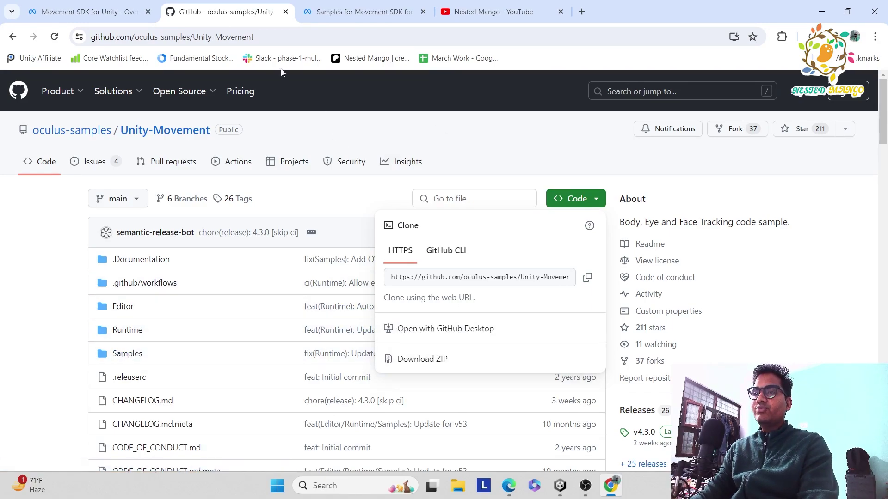
pyautogui.click(101, 4)
pyautogui.scroll(-4, 362, 308)
# Step: Read the Movement SDK samples page down to the High Fidelity with Hip Pinning setup details
pyautogui.click(371, 8)
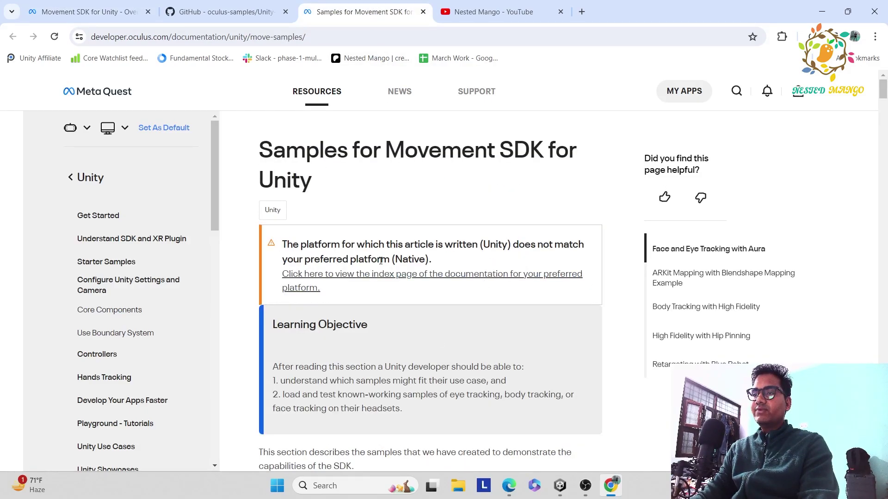
pyautogui.scroll(-5, 375, 261)
pyautogui.scroll(-1, 334, 264)
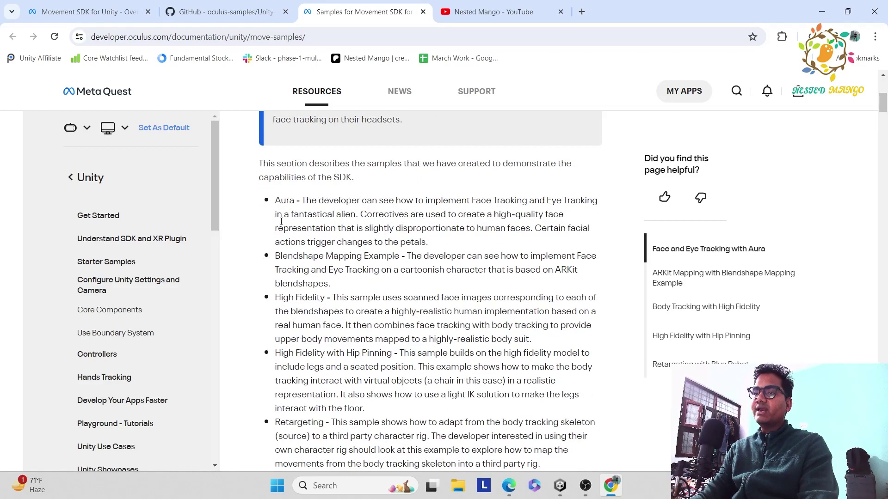
pyautogui.scroll(-10, 281, 218)
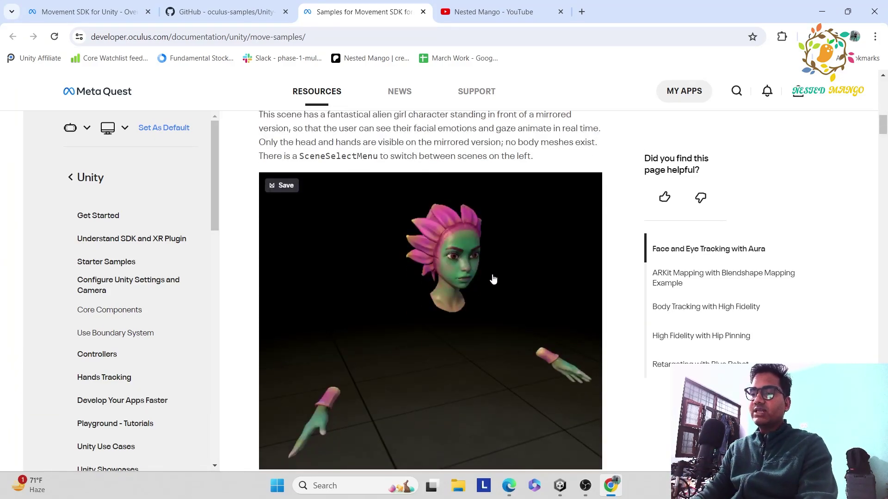
pyautogui.scroll(-10, 413, 278)
pyautogui.scroll(-12, 413, 278)
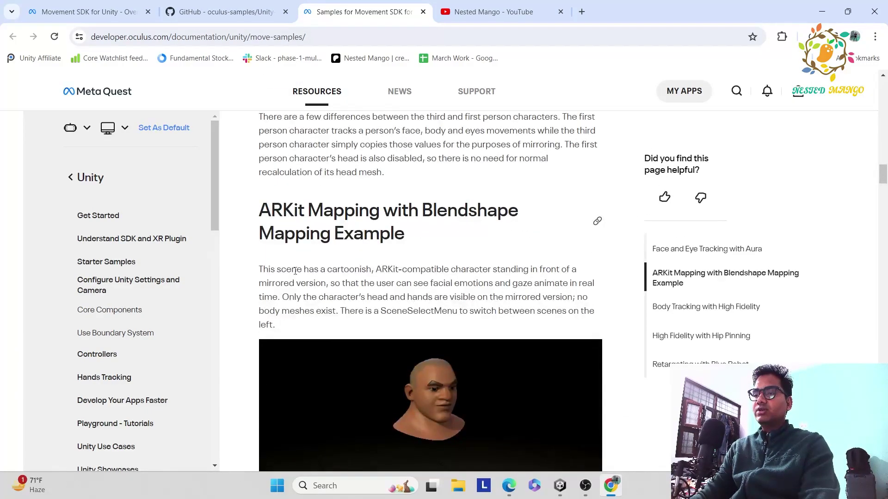
pyautogui.scroll(-10, 410, 258)
pyautogui.scroll(-7, 407, 281)
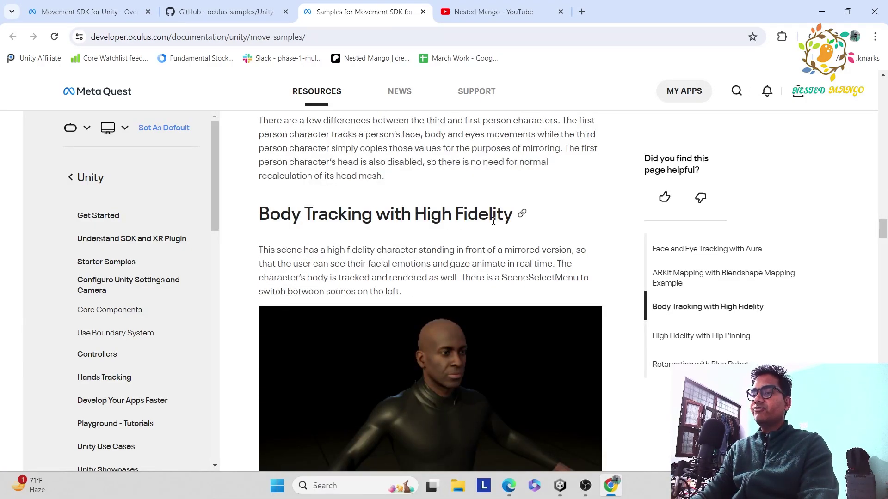
pyautogui.scroll(-8, 469, 272)
pyautogui.scroll(1, 312, 176)
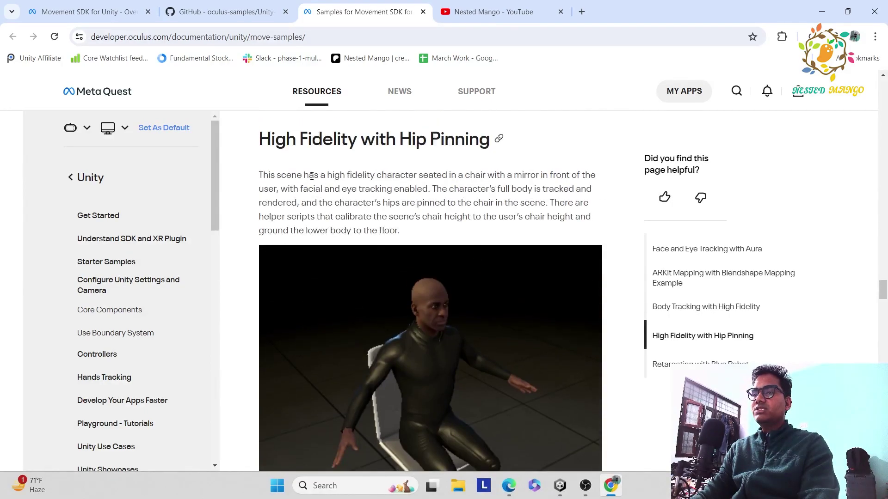
pyautogui.scroll(-12, 484, 284)
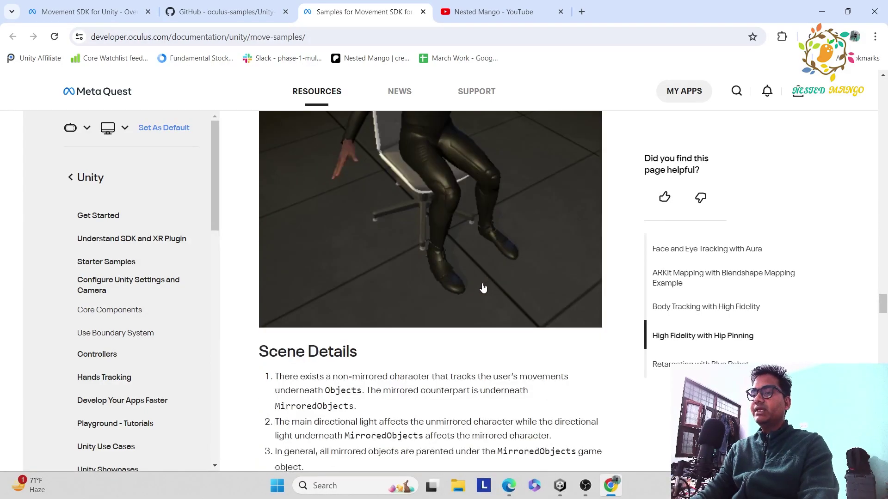
pyautogui.scroll(-11, 438, 275)
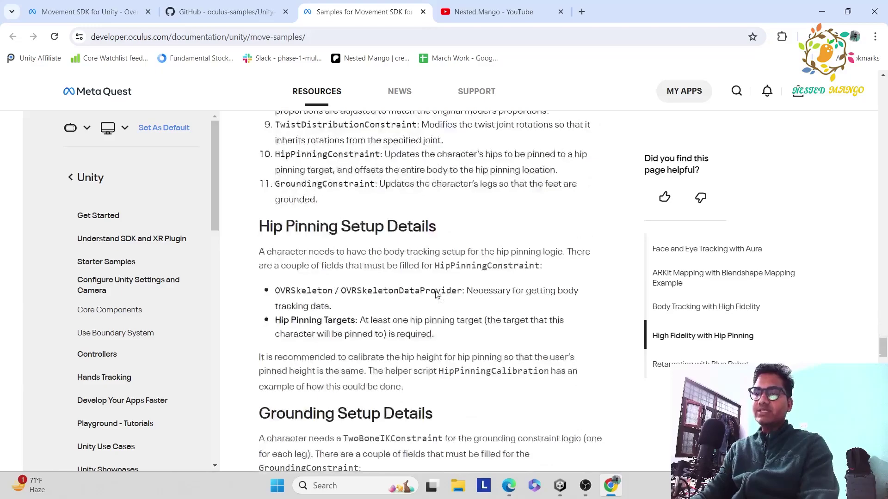
# Step: Copy the Unity-Movement repository's HTTPS clone URL again from its GitHub clone options
pyautogui.scroll(6, 439, 275)
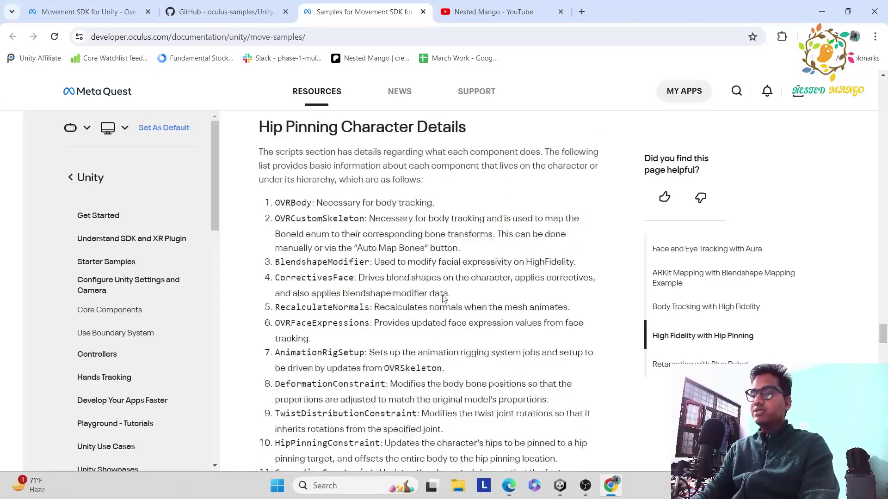
pyautogui.click(560, 490)
pyautogui.click(560, 490)
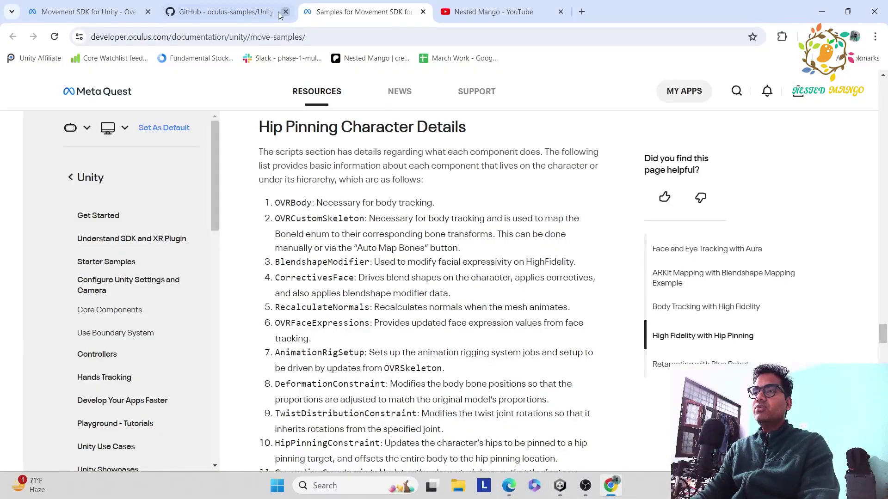
pyautogui.click(222, 12)
pyautogui.click(587, 277)
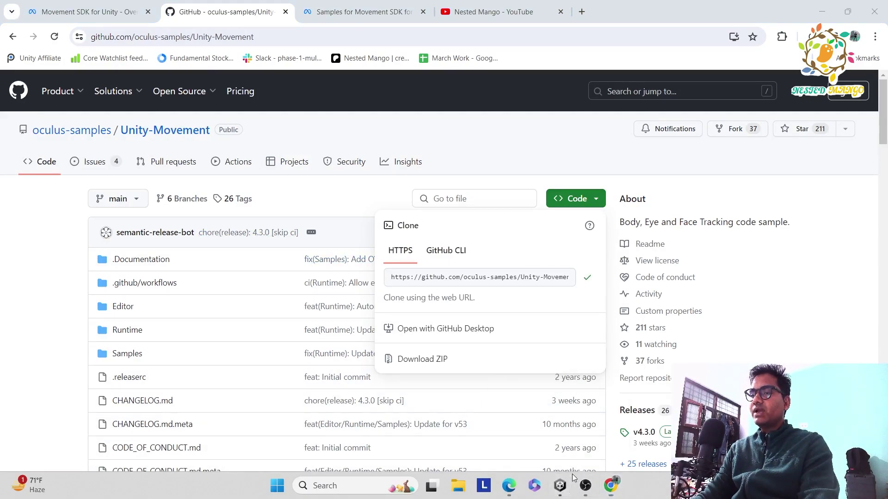
# Step: Install Meta Movement 4.3.0 via Package Manager's 'Add package from git URL' using the pasted URL
pyautogui.click(560, 489)
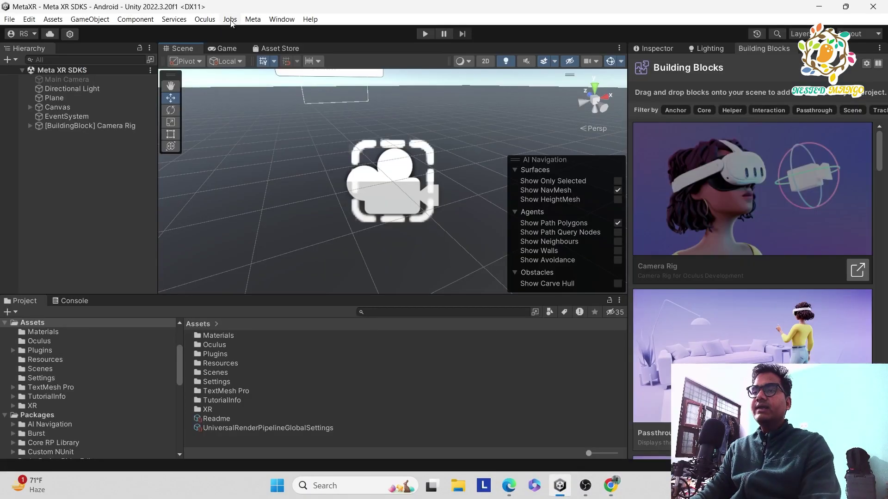
pyautogui.click(281, 19)
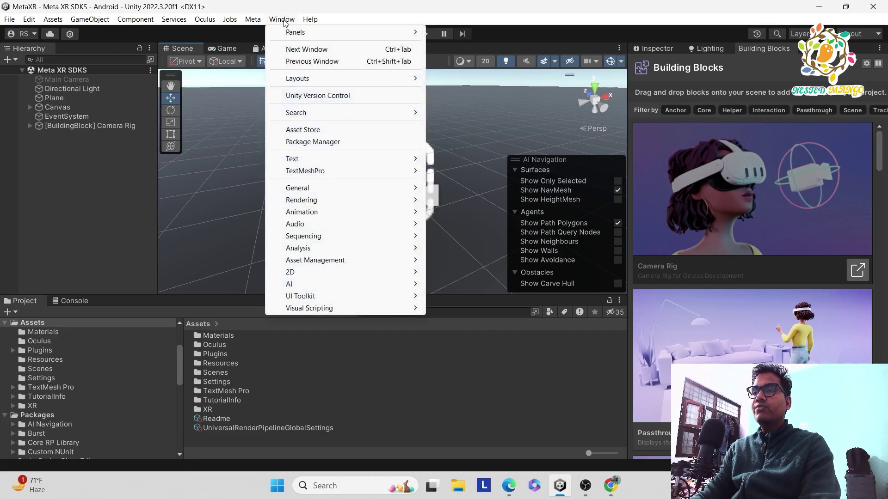
pyautogui.click(317, 141)
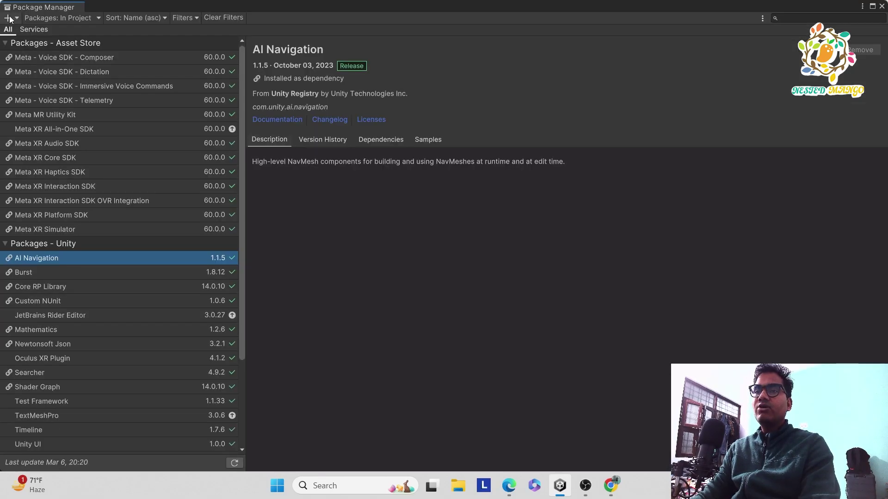
pyautogui.click(9, 19)
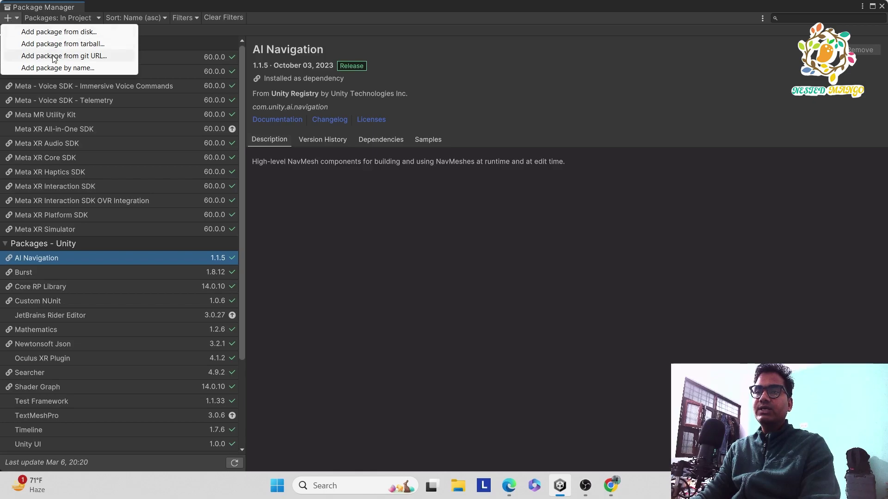
pyautogui.click(75, 57)
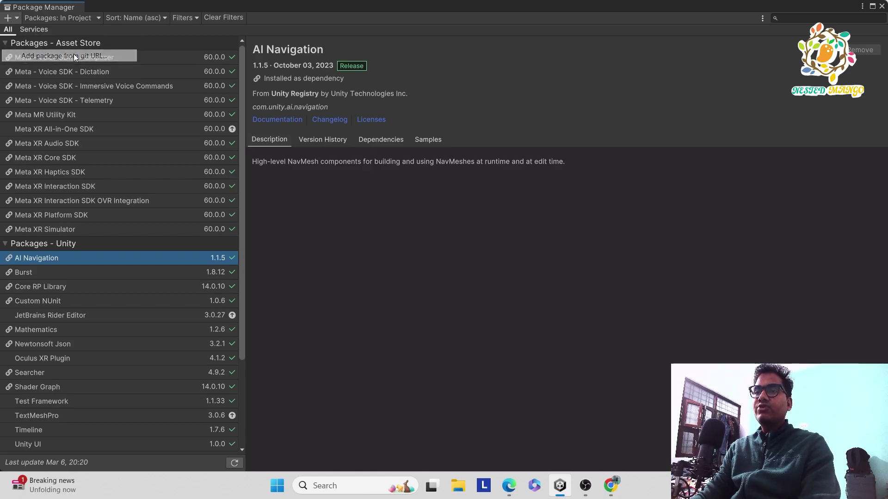
pyautogui.hotkey('ctrl', 'v')
pyautogui.click(870, 44)
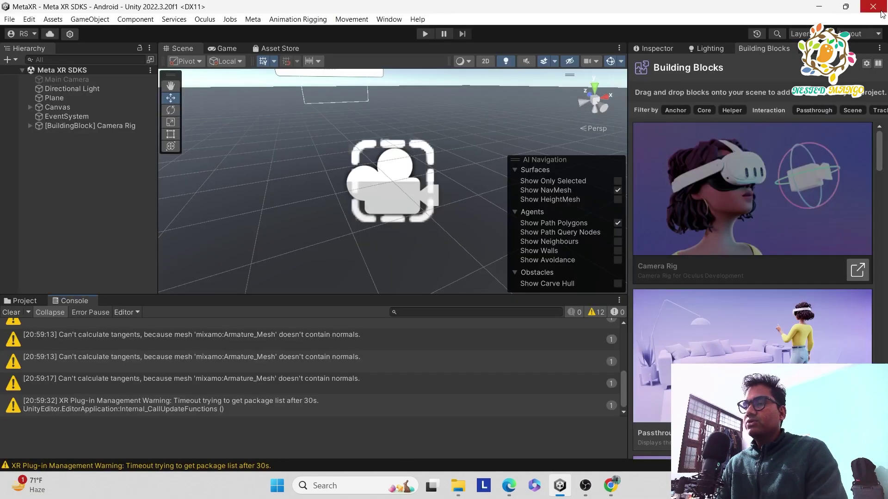
pyautogui.click(881, 6)
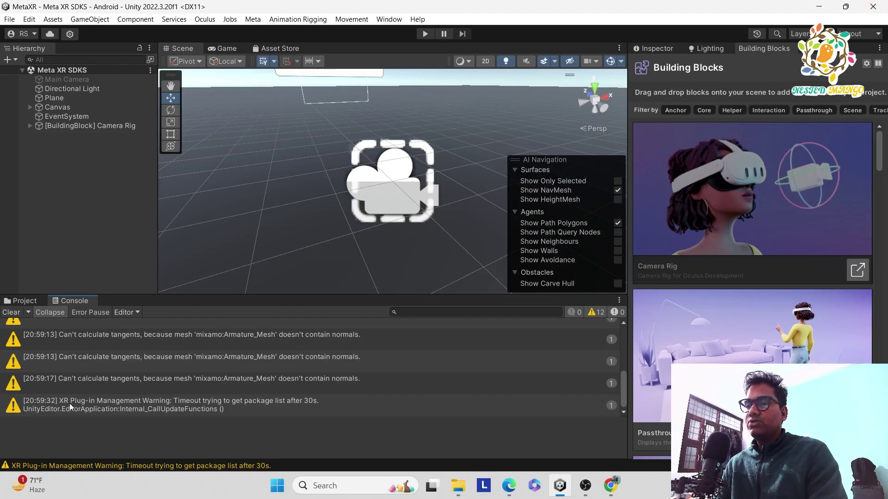
# Step: Clear the Console warnings and open the Meta Movement package under Packages in the Project window
pyautogui.click(11, 317)
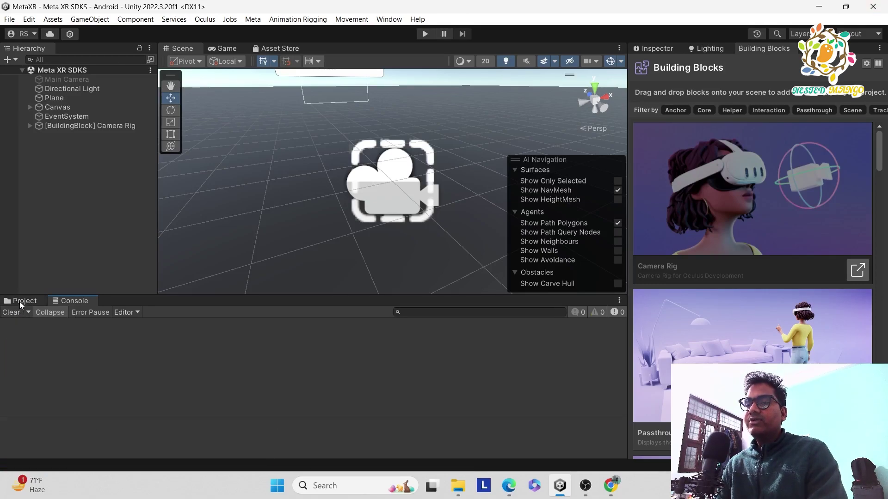
pyautogui.click(19, 302)
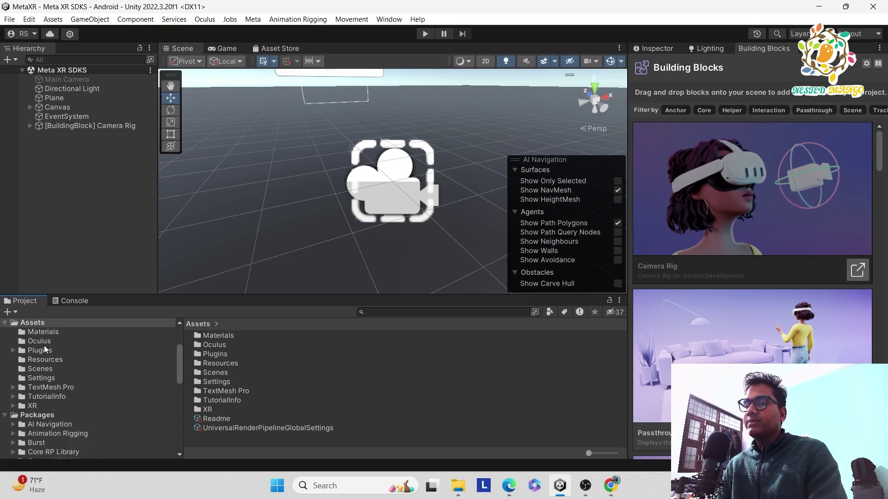
pyautogui.scroll(-2, 71, 343)
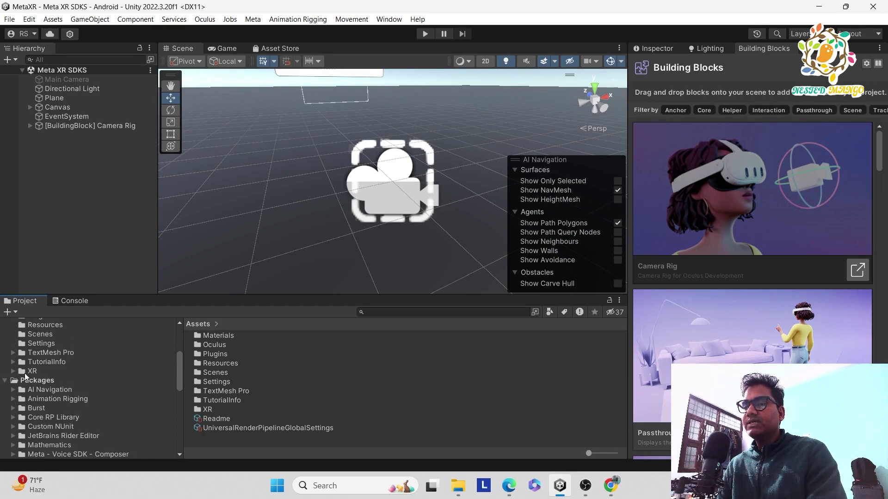
pyautogui.scroll(-6, 57, 388)
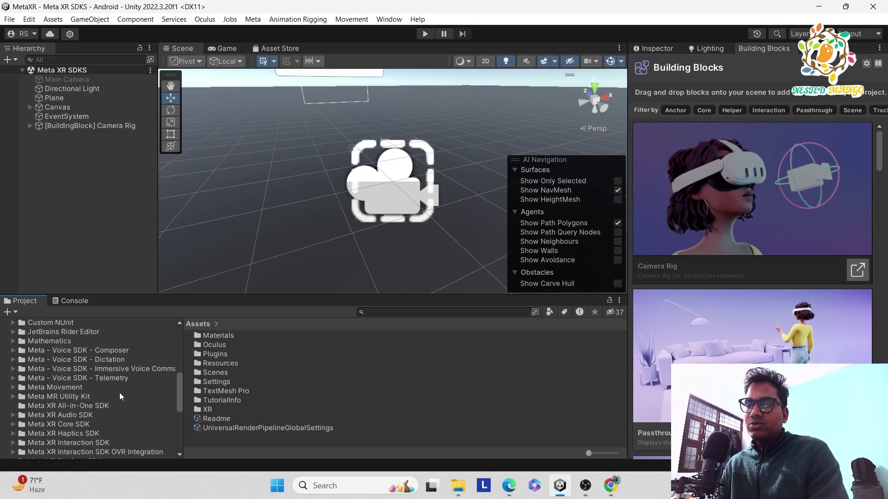
pyautogui.click(66, 386)
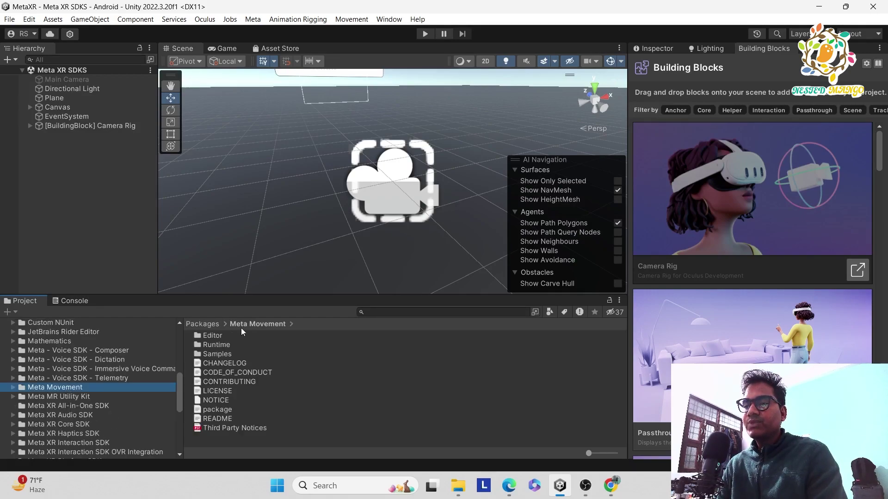
pyautogui.scroll(-2, 90, 440)
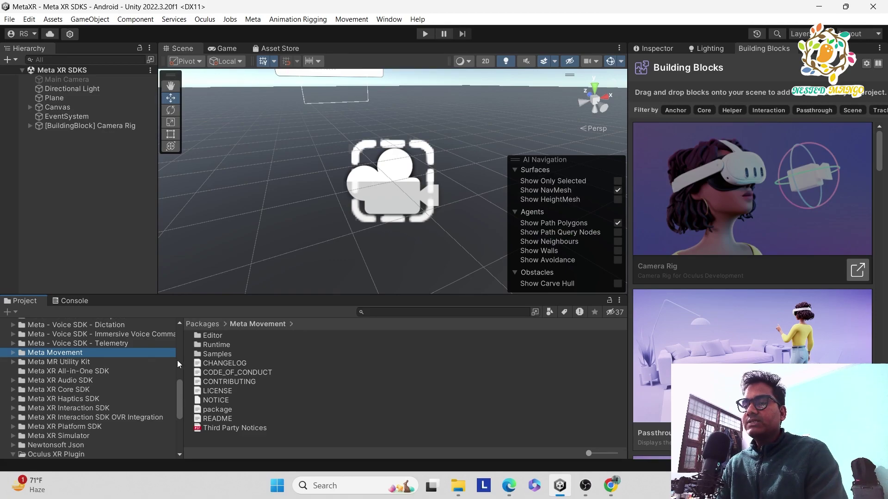
# Step: Try opening the MovementAura scene in the package's Samples/Scenes and dismiss the read-only warning
pyautogui.doubleClick(219, 354)
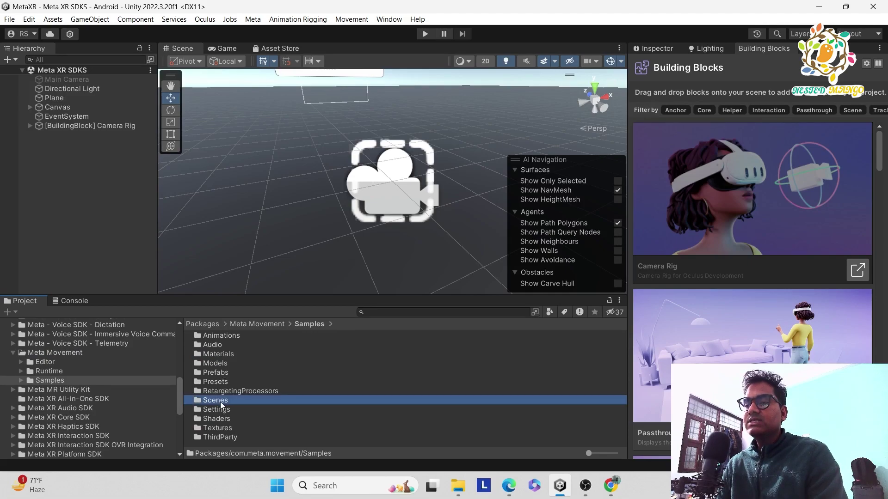
pyautogui.doubleClick(220, 400)
pyautogui.doubleClick(227, 400)
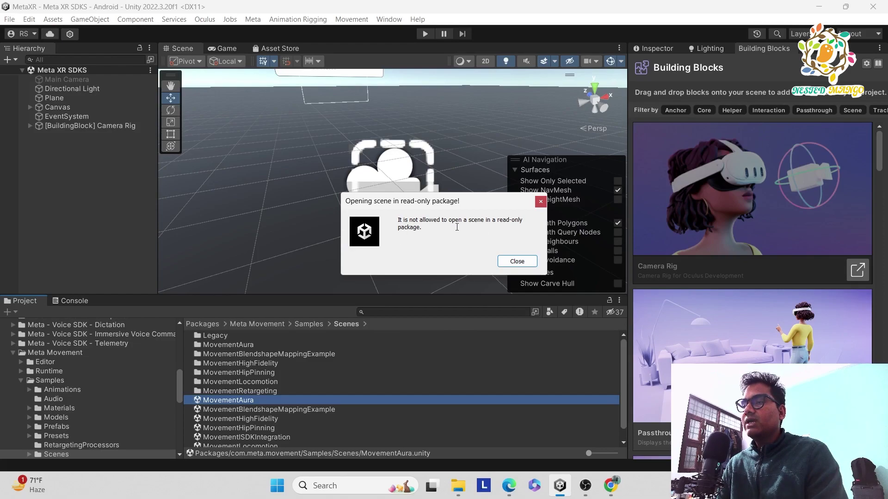
pyautogui.click(516, 262)
# Step: Return to the package's Samples folder and bring up its context menu
pyautogui.scroll(5, 109, 390)
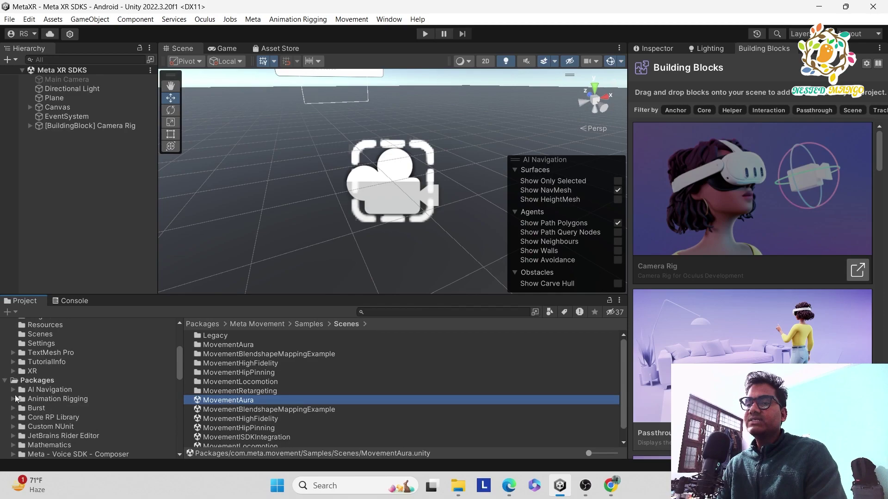
pyautogui.click(308, 323)
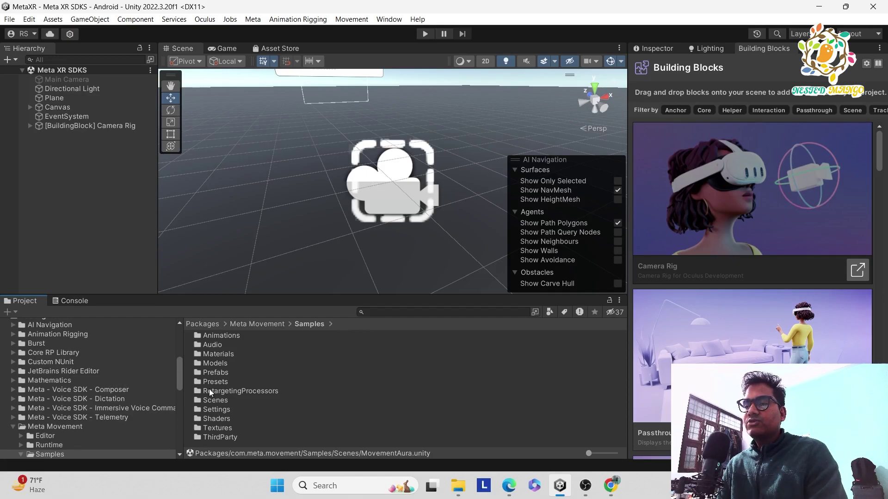
pyautogui.rightClick(50, 455)
# Step: Copy the Samples folder from PackageCache\com.meta.movement in File Explorer
pyautogui.click(116, 146)
pyautogui.rightClick(145, 191)
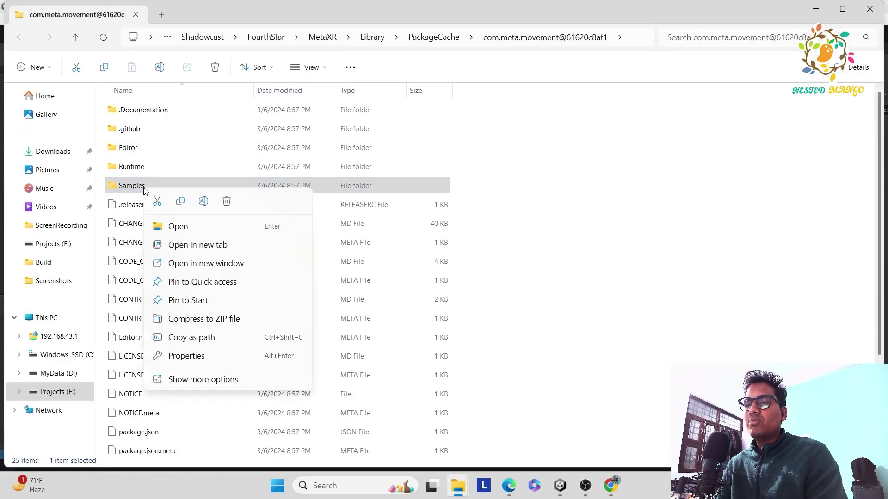
pyautogui.click(181, 202)
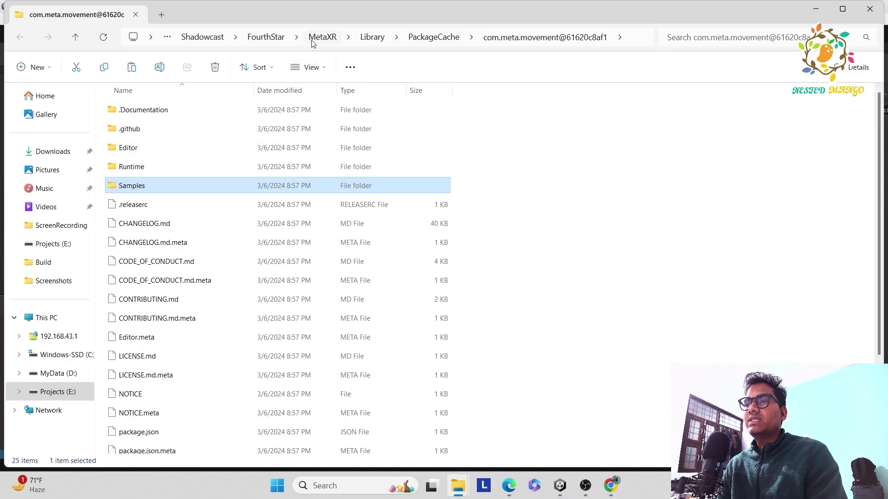
# Step: Create a new folder named 'Meta Movement Sample' in MetaXR\Assets
pyautogui.click(322, 37)
pyautogui.doubleClick(149, 111)
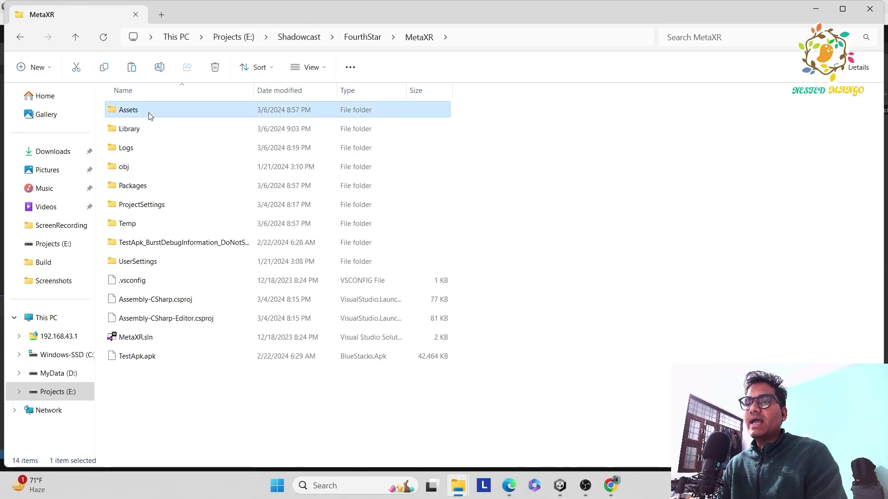
pyautogui.rightClick(494, 163)
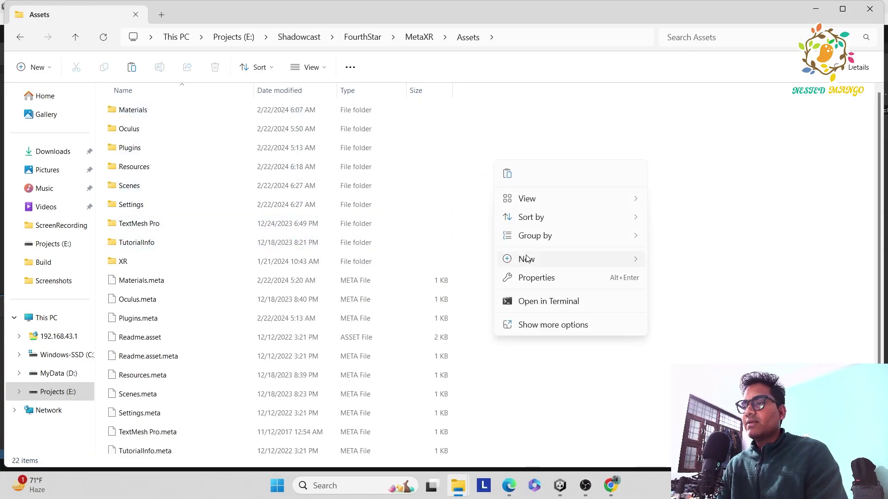
pyautogui.moveTo(527, 259)
pyautogui.click(710, 264)
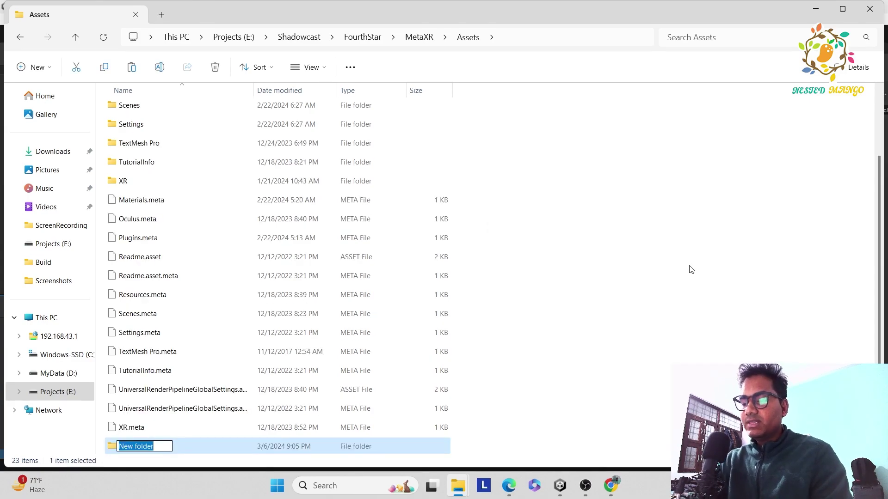
pyautogui.write('Meta Movement ')
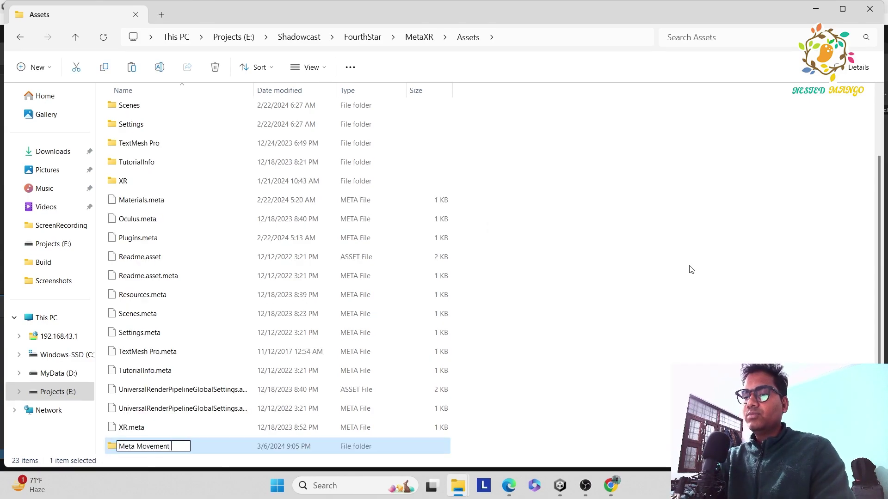
pyautogui.write('Sample')
pyautogui.press('Return')
pyautogui.press('Return')
# Step: Paste the Samples folder into 'Meta Movement Sample' and return to Unity
pyautogui.rightClick(270, 260)
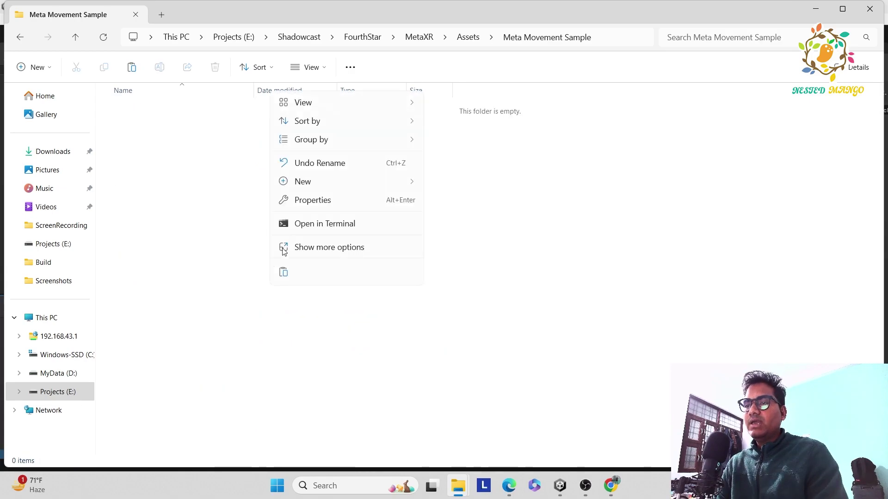
pyautogui.click(283, 272)
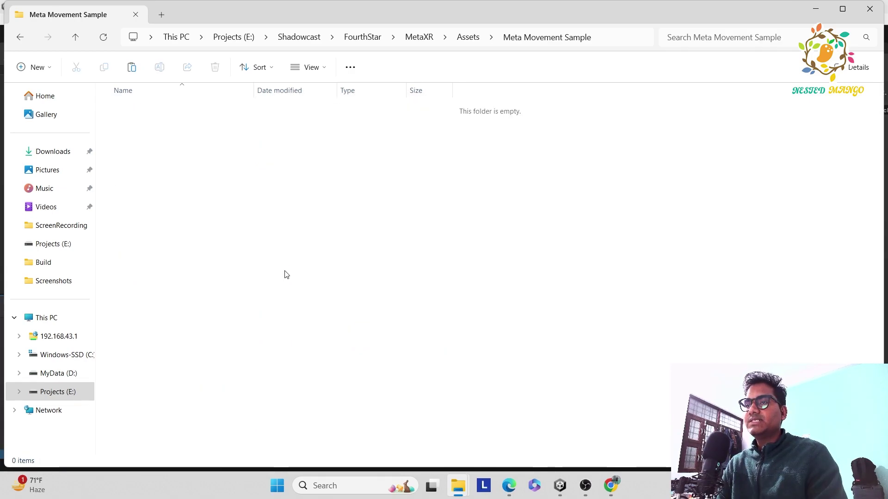
pyautogui.hotkey('alt', 'Tab')
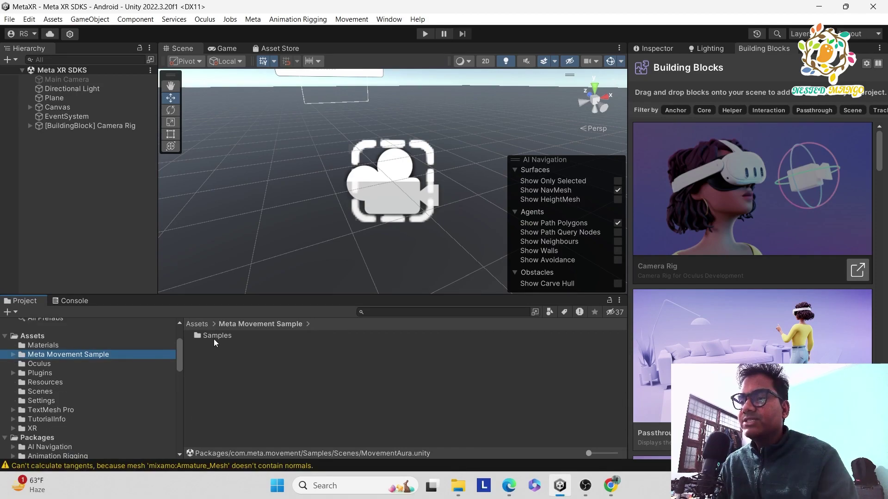
# Step: Open the copied MovementAura scene from Meta Movement Sample > Samples > Scenes
pyautogui.doubleClick(213, 339)
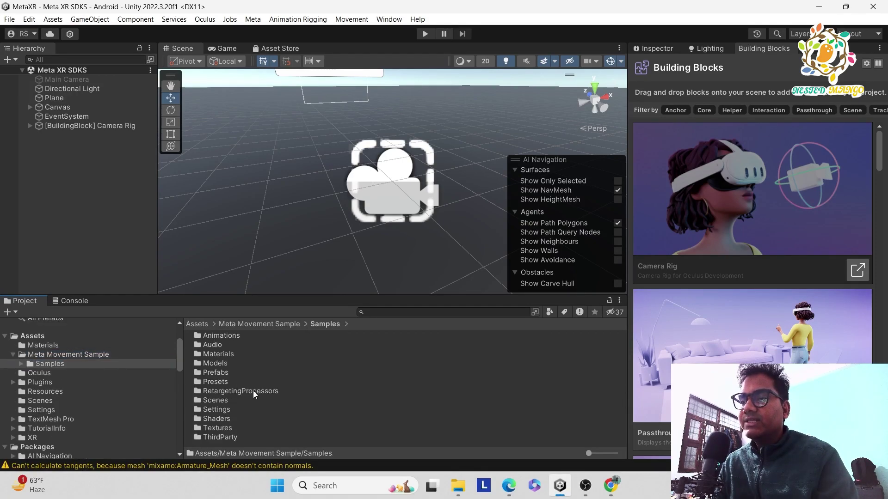
pyautogui.doubleClick(216, 402)
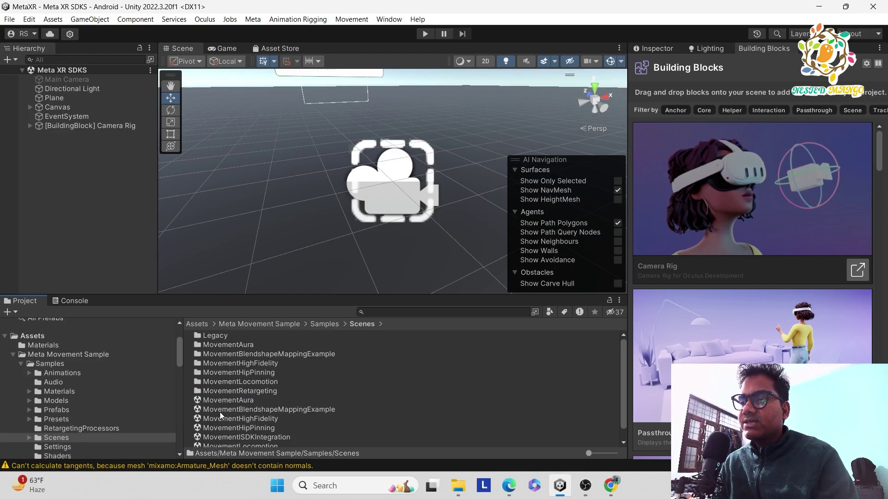
pyautogui.doubleClick(232, 402)
# Step: Turn off Scene view gizmos and orbit slightly around the character's head and hands
pyautogui.click(611, 62)
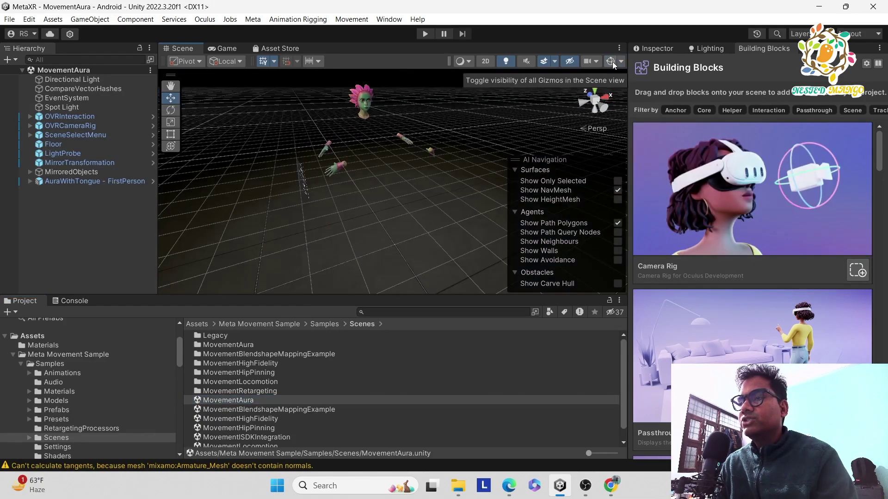
pyautogui.scroll(5, 354, 96)
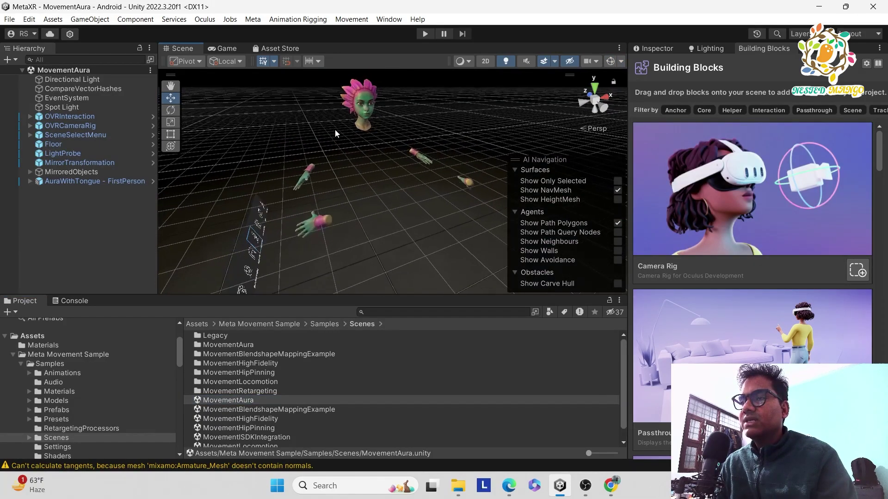
pyautogui.scroll(2, 365, 85)
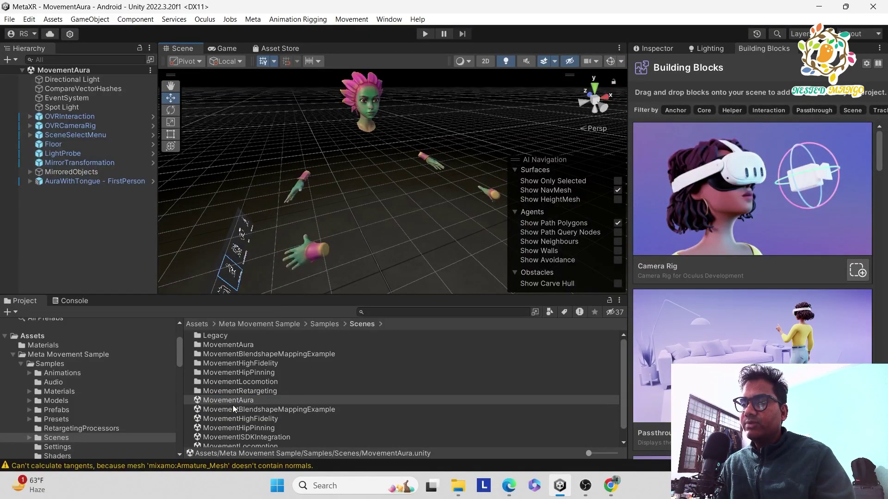
pyautogui.scroll(-1, 230, 407)
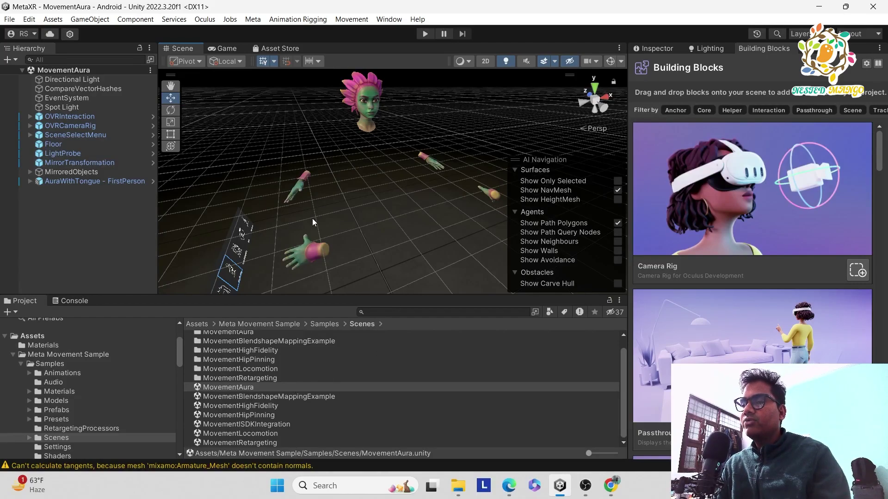
pyautogui.keyDown('alt'); pyautogui.moveTo(386, 205); pyautogui.dragTo(332, 208); pyautogui.keyUp('alt')
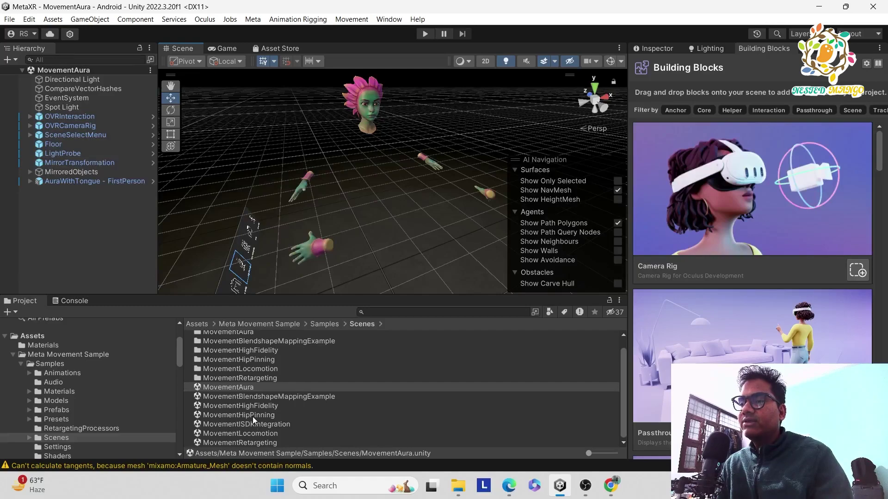
# Step: On OVRCameraRig's OVR Manager, set Body and Face Tracking Support to Supported
pyautogui.click(63, 128)
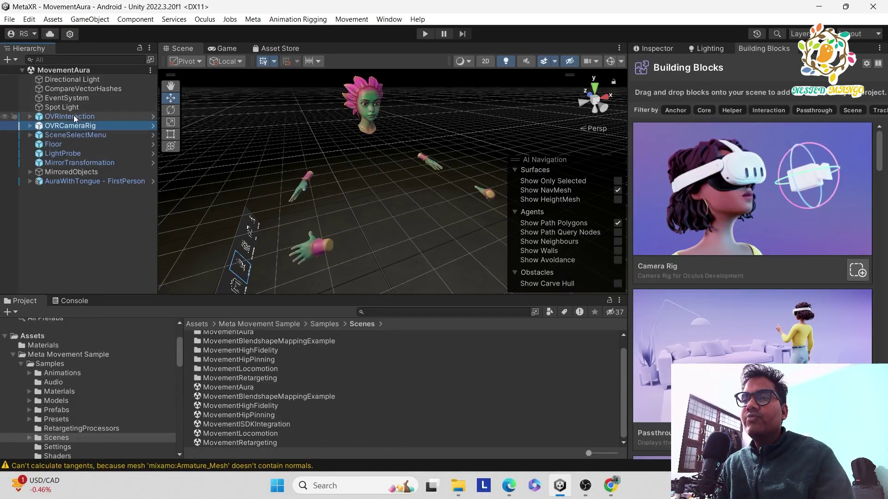
pyautogui.hotkey('ctrl', '3')
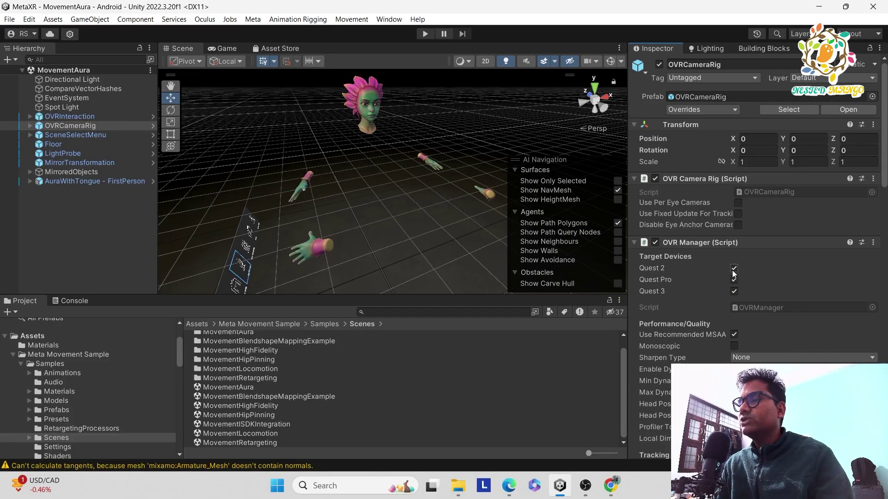
pyautogui.scroll(-3, 694, 277)
pyautogui.scroll(-2, 698, 261)
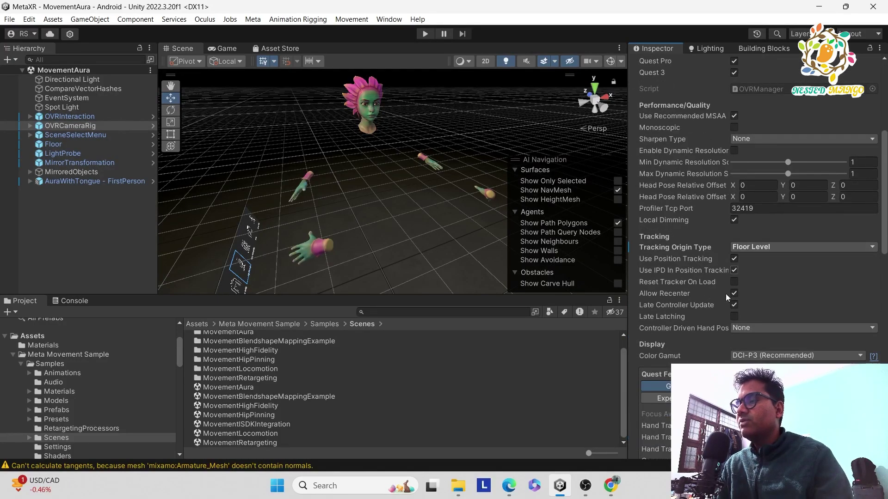
pyautogui.scroll(-2, 719, 305)
pyautogui.scroll(-2, 718, 310)
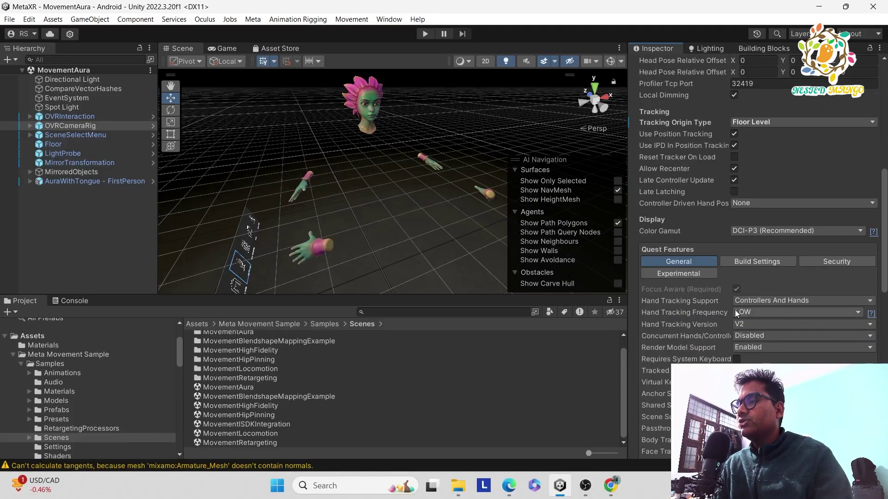
pyautogui.scroll(-3, 739, 300)
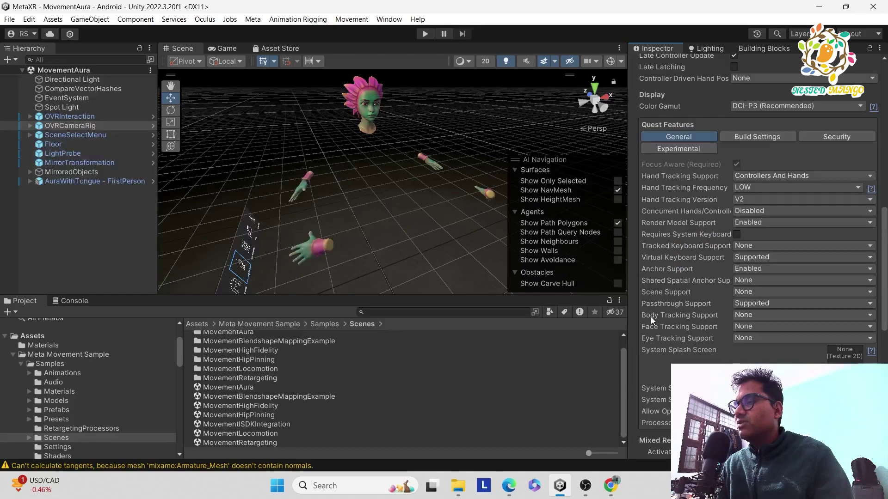
pyautogui.click(737, 317)
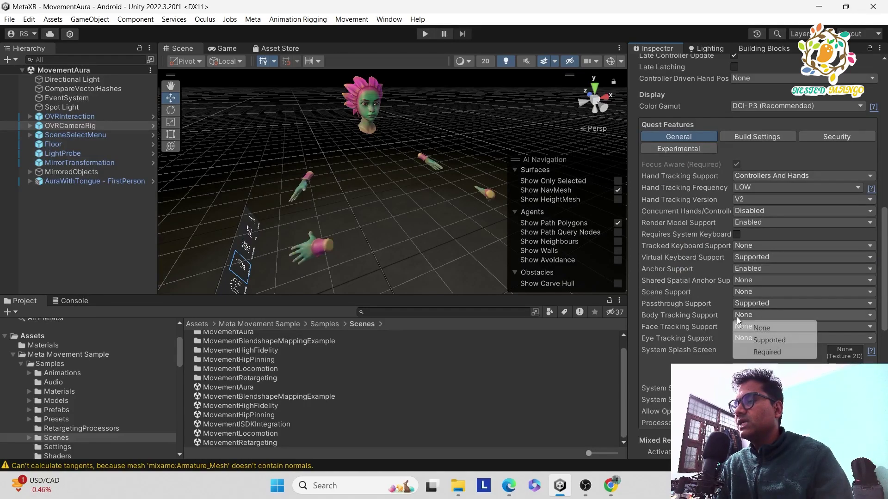
pyautogui.click(767, 341)
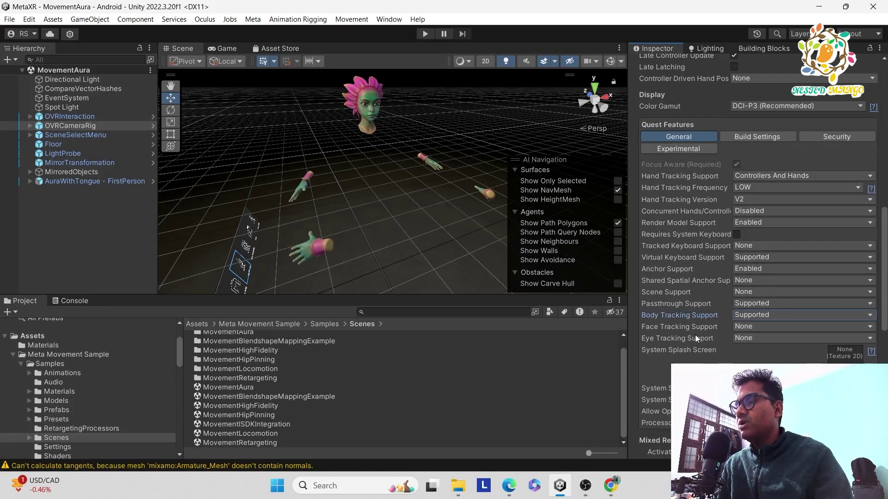
pyautogui.click(745, 327)
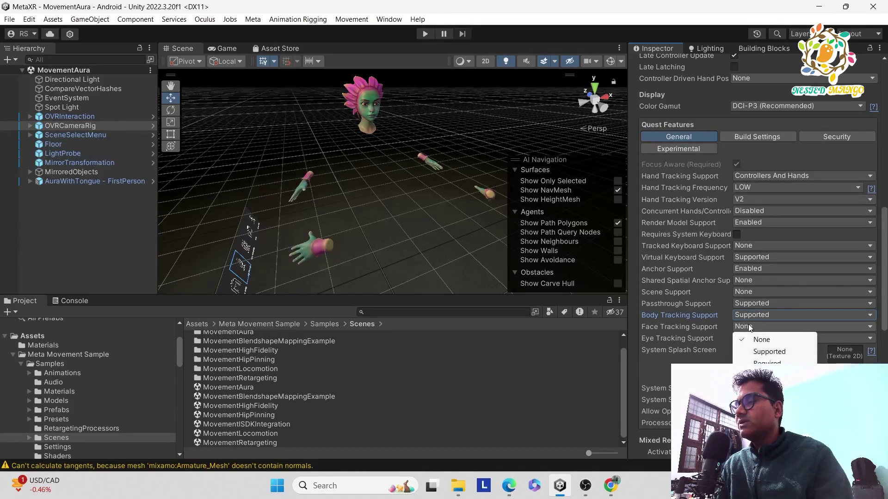
pyautogui.click(769, 351)
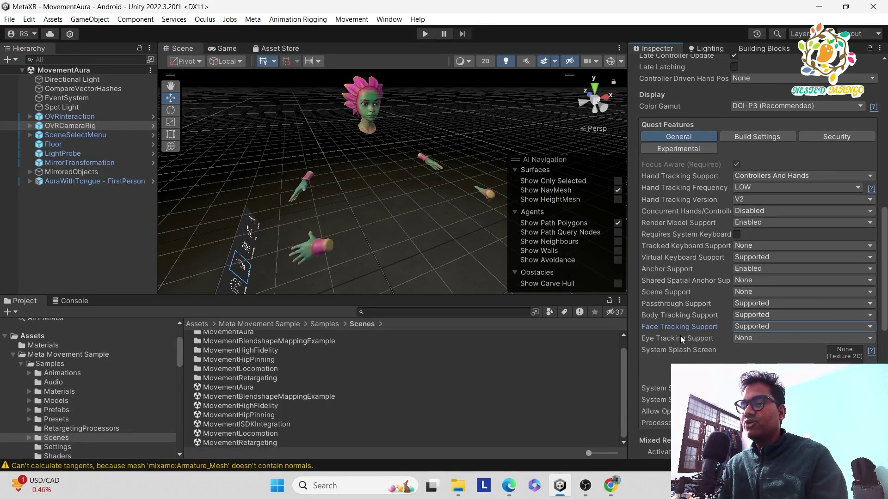
# Step: Set the joint set to Full Body, fidelity to High, and expand startup permission requests
pyautogui.scroll(-2, 659, 319)
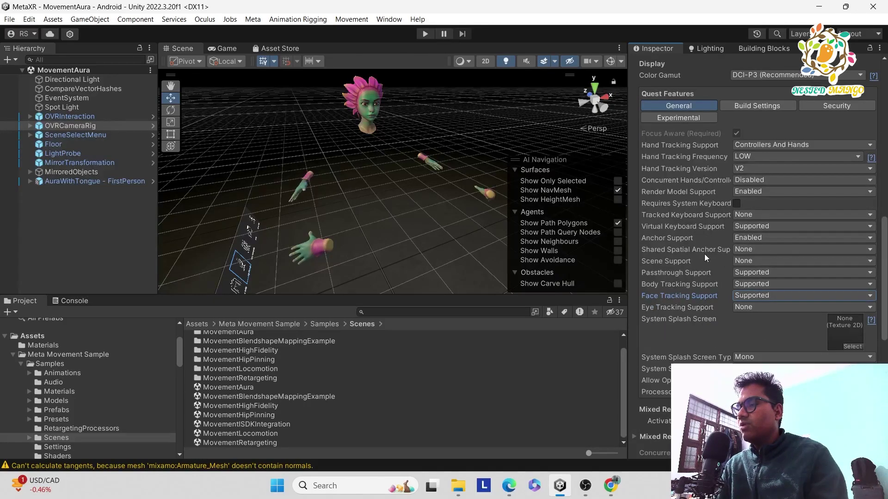
pyautogui.scroll(-12, 740, 286)
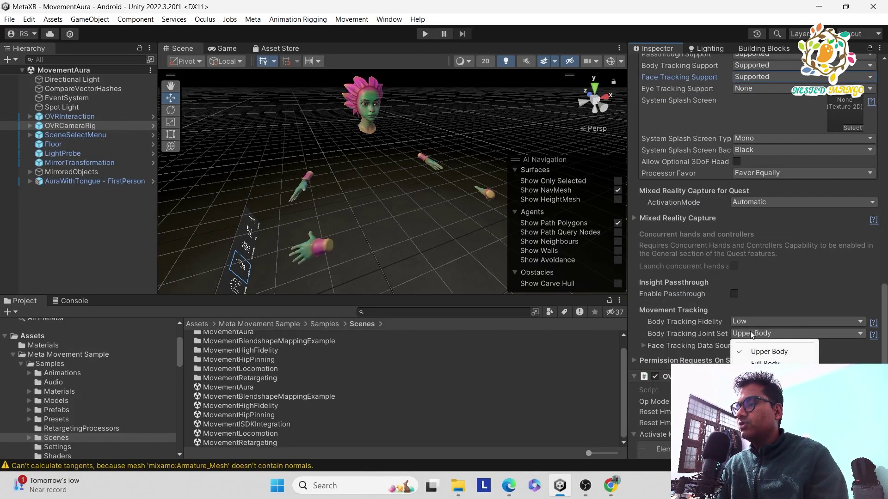
pyautogui.click(765, 363)
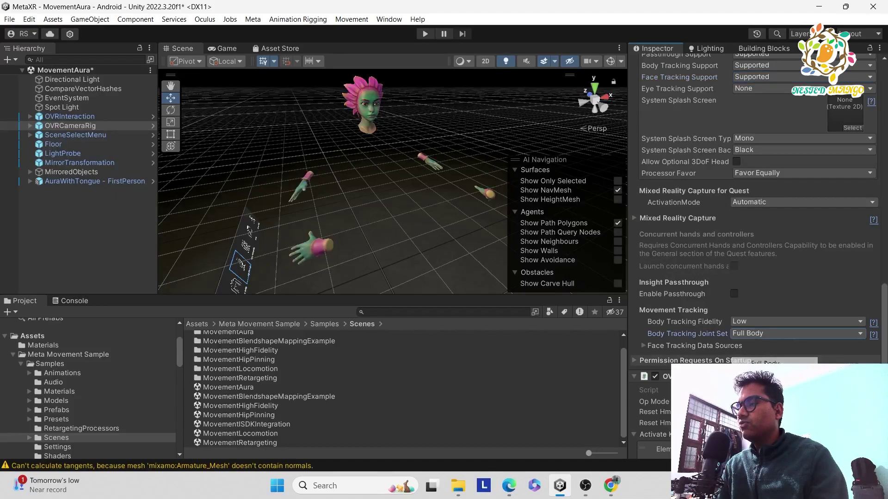
pyautogui.click(760, 322)
pyautogui.click(756, 347)
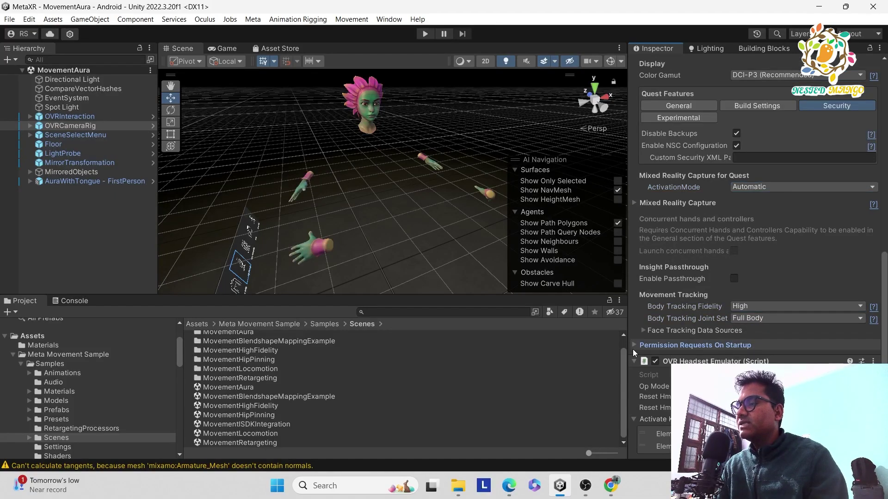
pyautogui.click(634, 346)
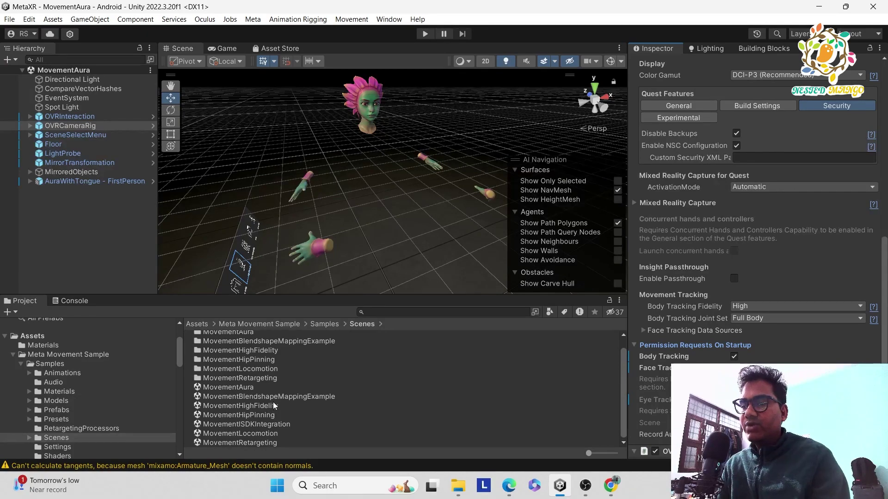
# Step: Open the MovementLocomotion scene and review OVRCameraRig's General Quest Features settings
pyautogui.doubleClick(264, 436)
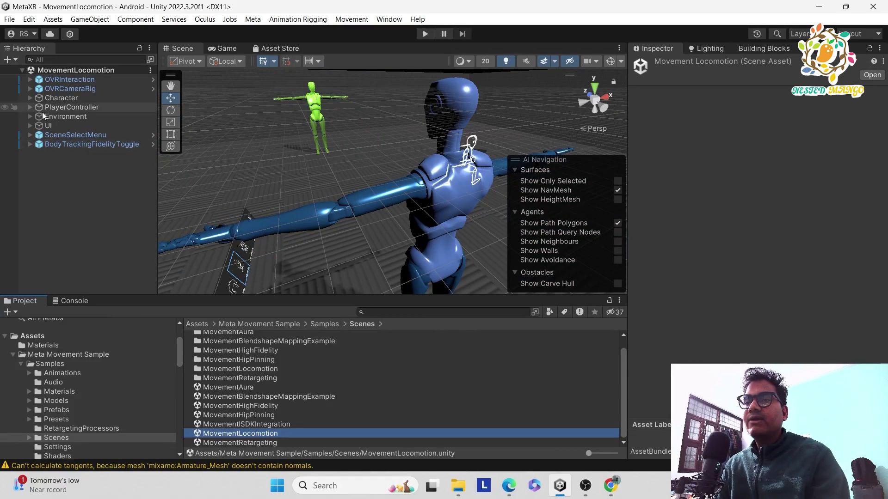
pyautogui.click(66, 88)
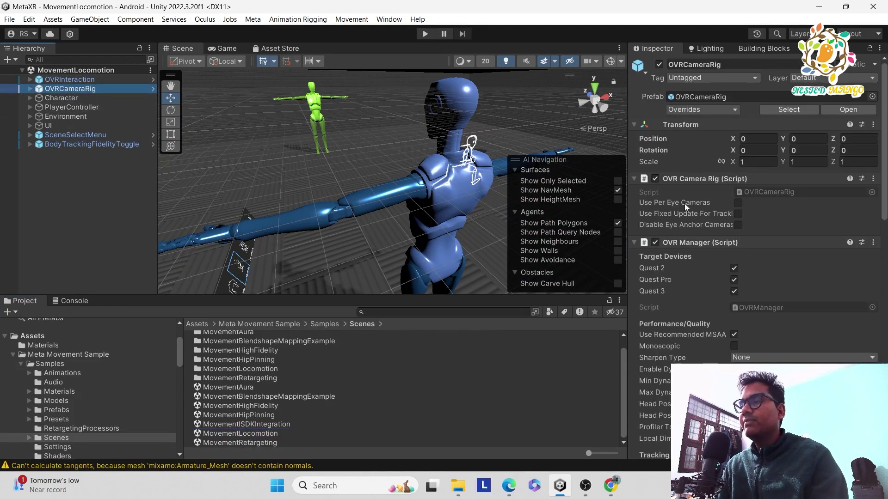
pyautogui.scroll(-3, 740, 262)
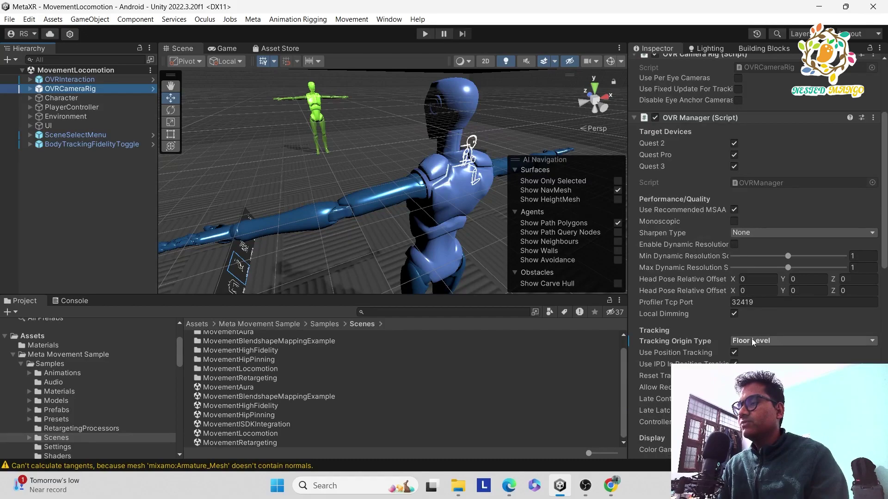
pyautogui.scroll(-7, 751, 340)
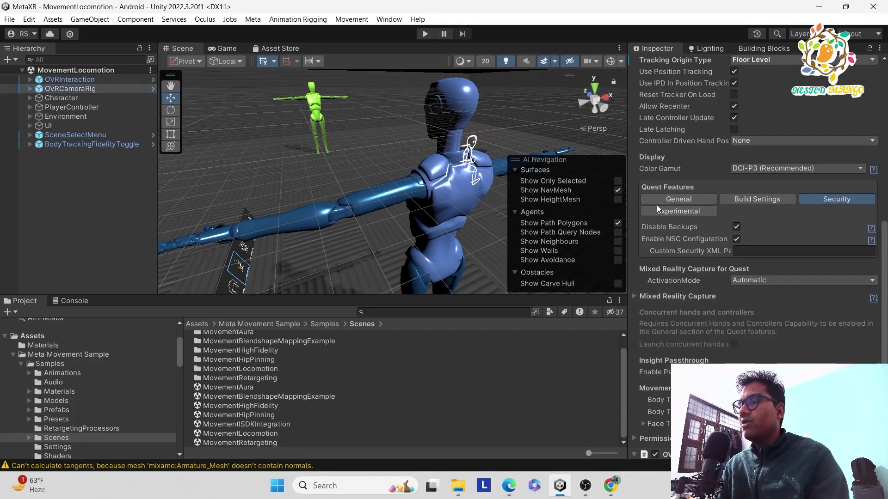
pyautogui.click(666, 197)
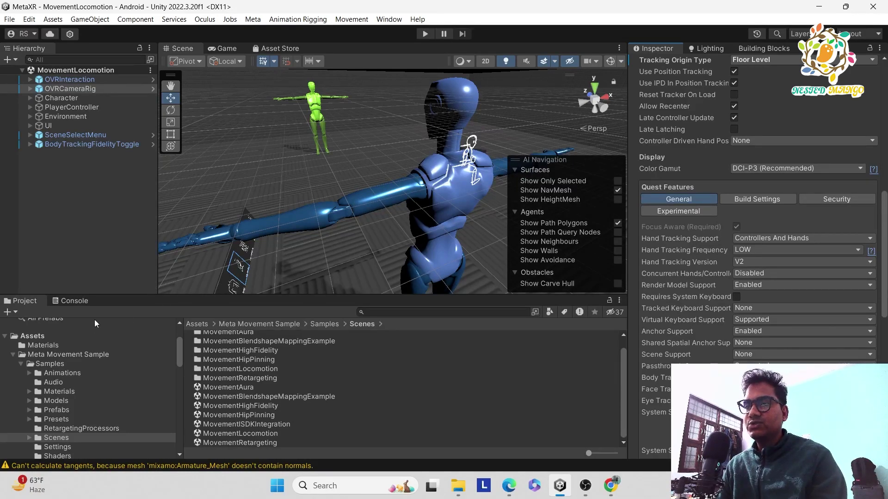
pyautogui.click(55, 193)
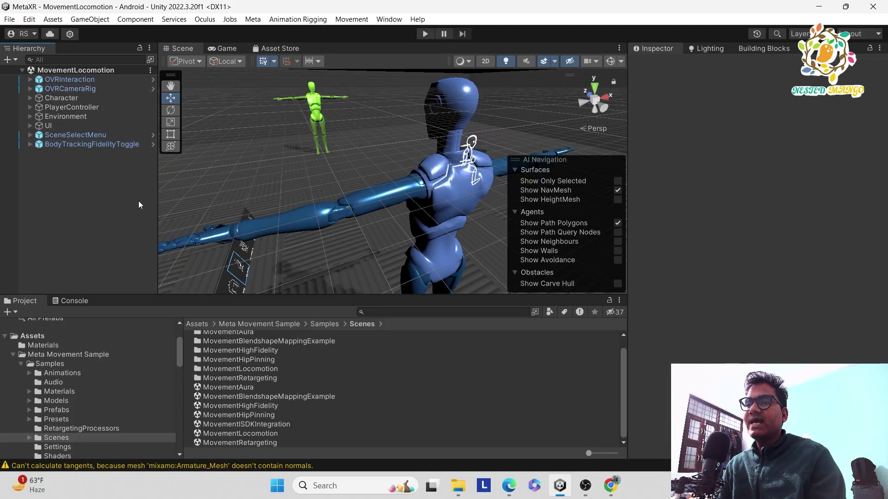
# Step: Expand Character in the Hierarchy and select its retargeted armature child
pyautogui.click(70, 109)
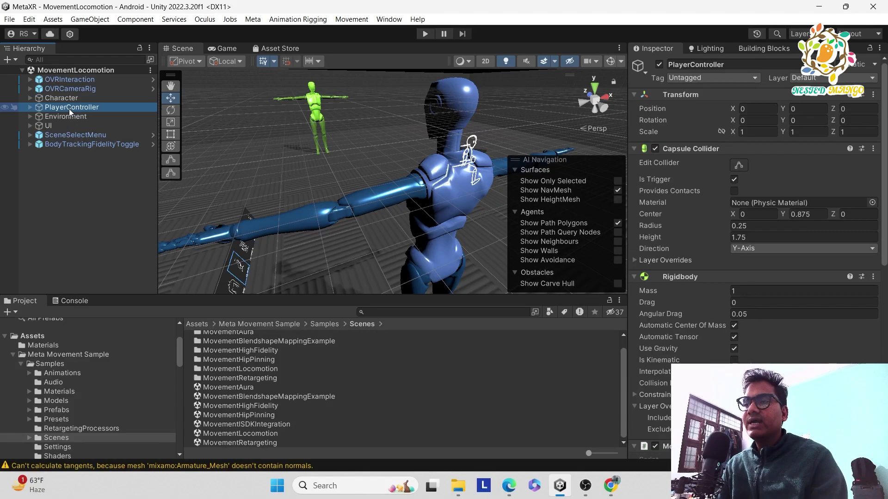
pyautogui.click(30, 108)
pyautogui.click(30, 107)
pyautogui.click(61, 98)
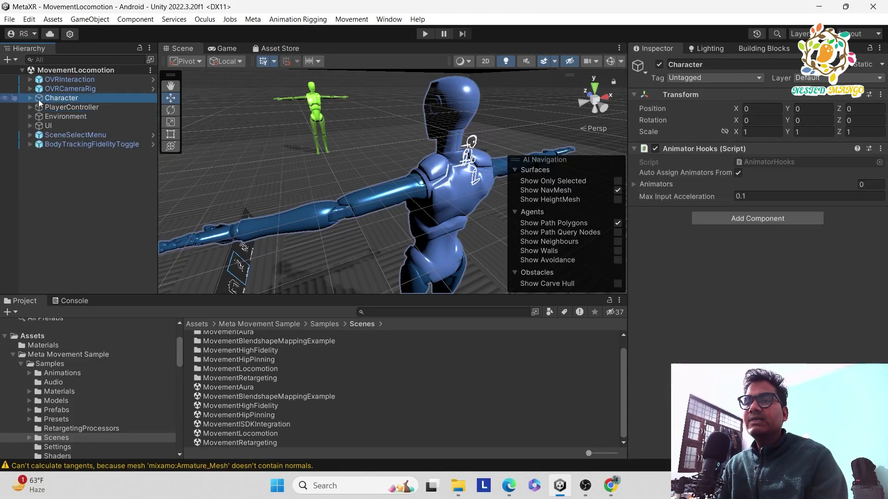
pyautogui.click(30, 98)
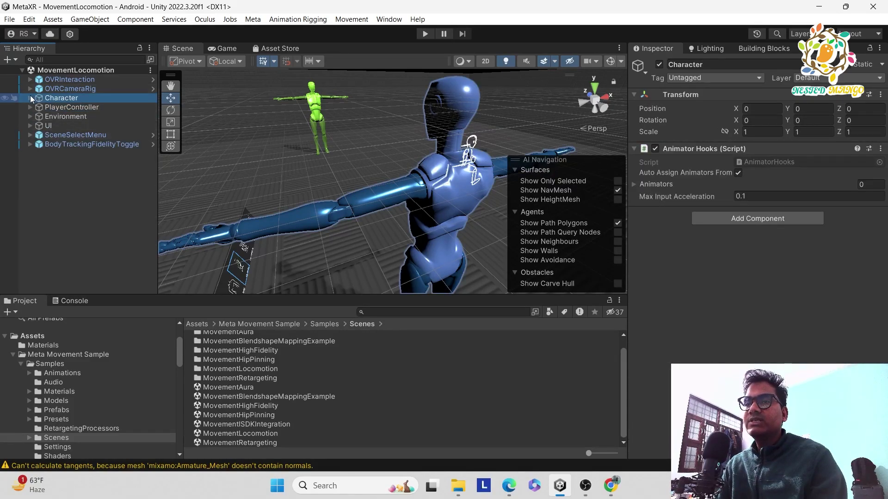
pyautogui.click(93, 107)
# Step: Review the armature's OVR Body, rig and constraint components in the Inspector
pyautogui.scroll(3, 739, 241)
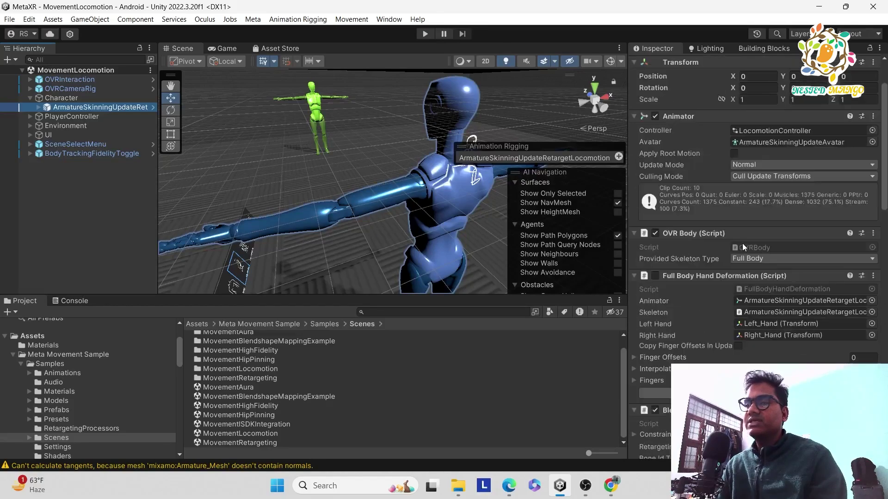
pyautogui.scroll(-3, 706, 299)
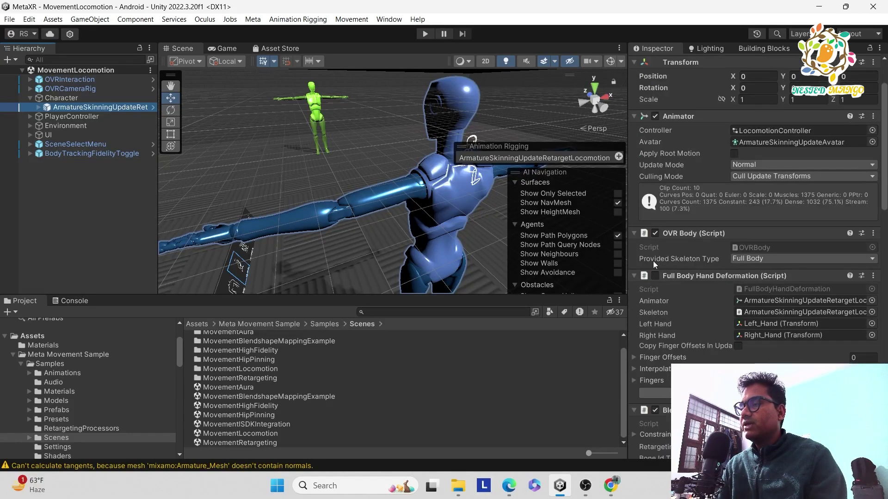
pyautogui.scroll(-4, 702, 273)
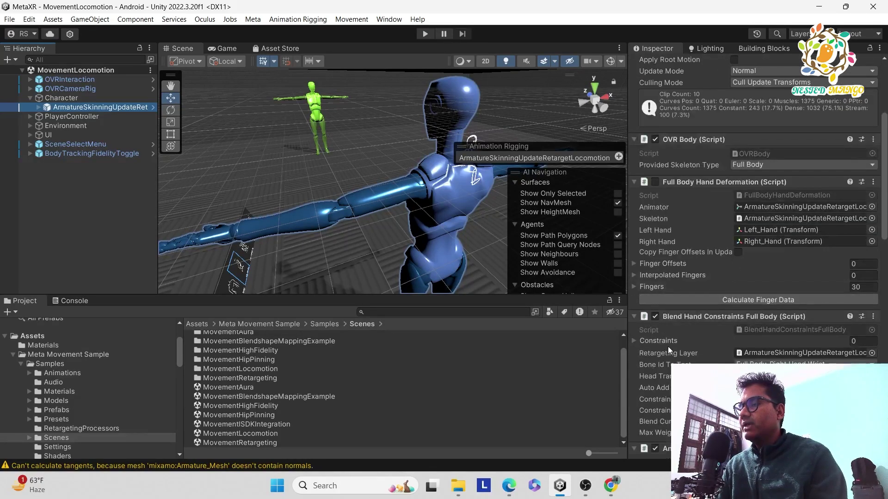
pyautogui.scroll(-5, 721, 318)
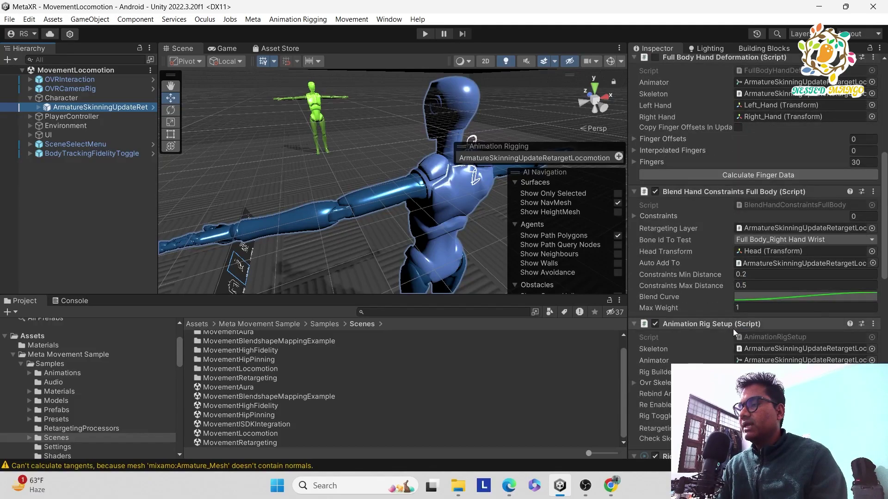
pyautogui.scroll(-4, 733, 329)
pyautogui.scroll(-5, 733, 329)
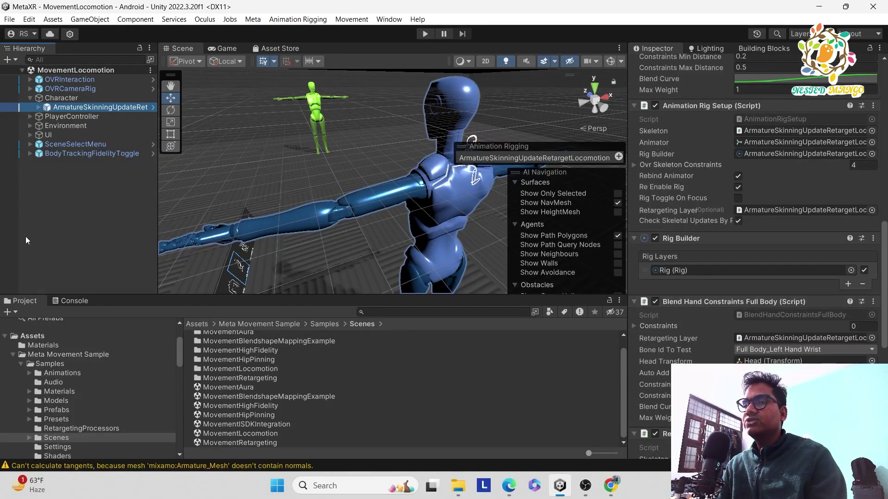
pyautogui.click(28, 193)
pyautogui.click(69, 108)
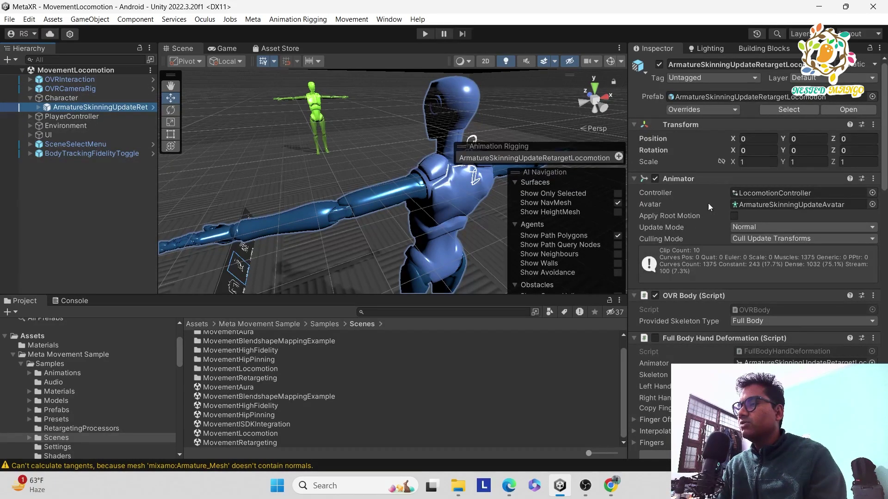
# Step: Locate ArmatureSkinningUpdateAvatar from the Animator and inspect its bone mapping and muscle settings
pyautogui.click(748, 206)
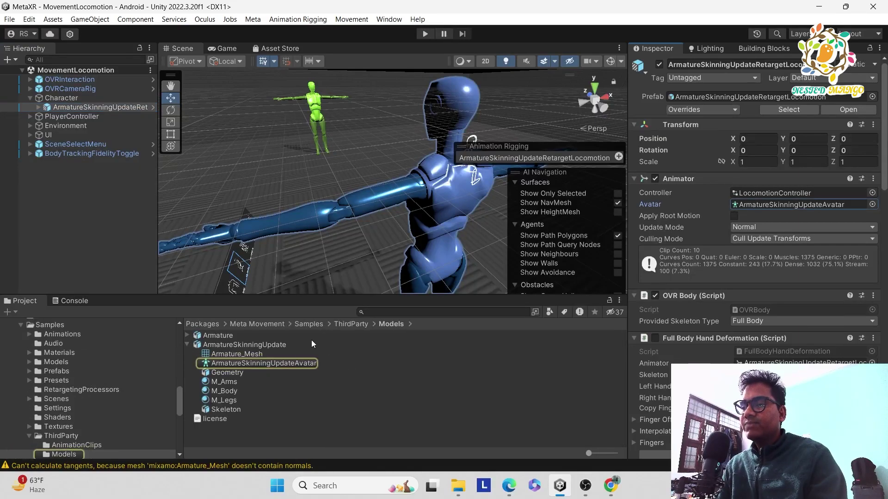
pyautogui.click(279, 365)
pyautogui.click(750, 89)
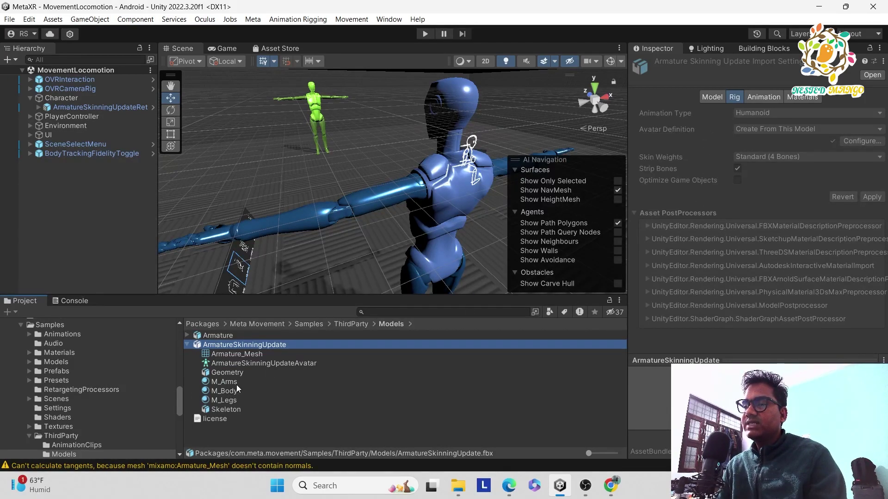
pyautogui.doubleClick(254, 362)
pyautogui.scroll(5, 761, 153)
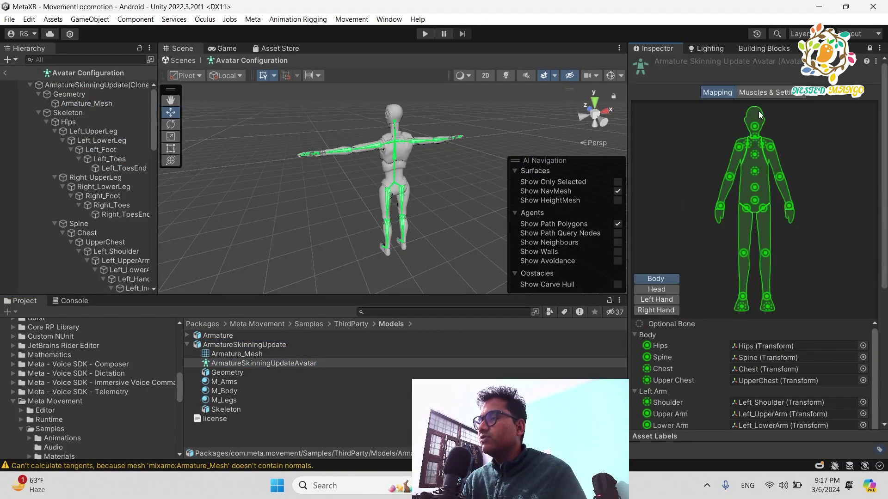
pyautogui.click(762, 92)
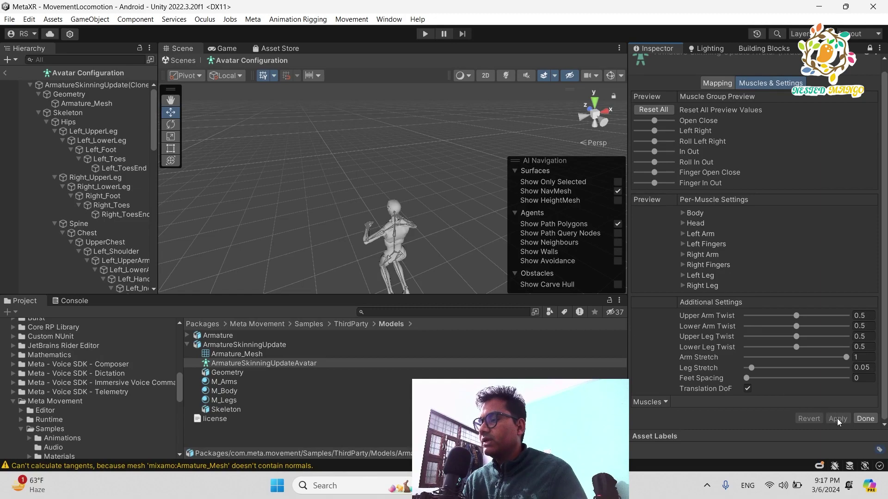
pyautogui.click(864, 418)
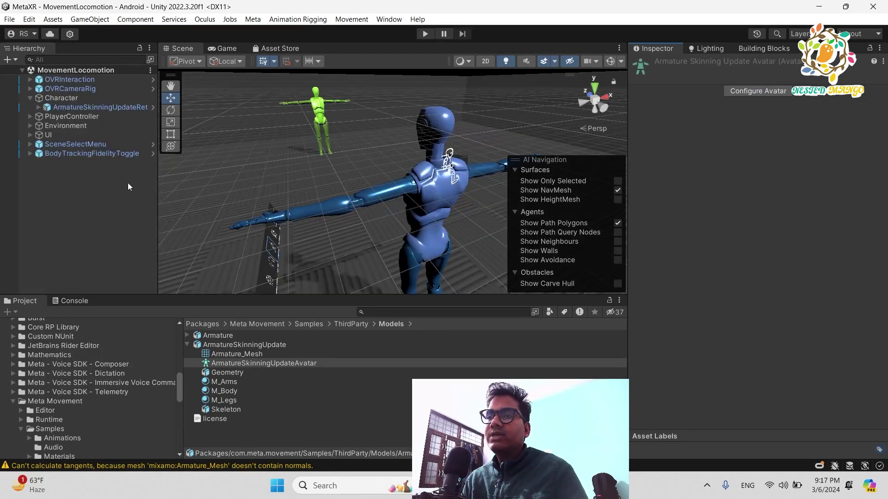
pyautogui.click(78, 108)
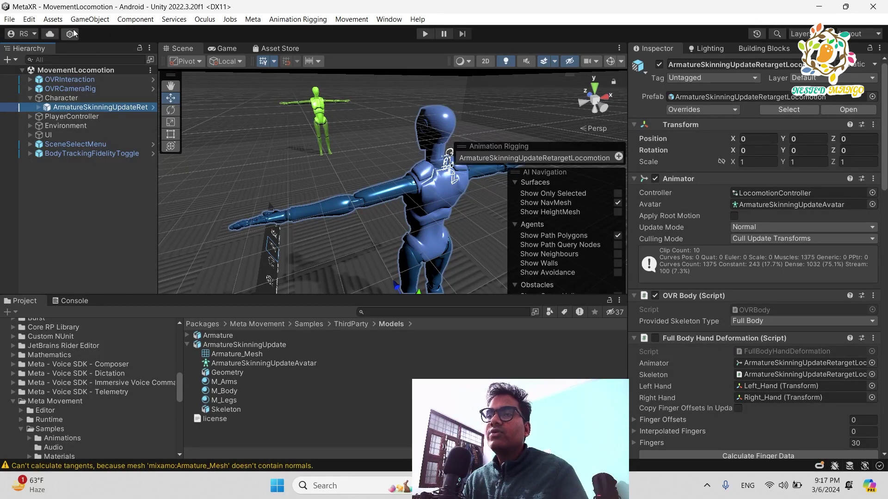
pyautogui.click(86, 21)
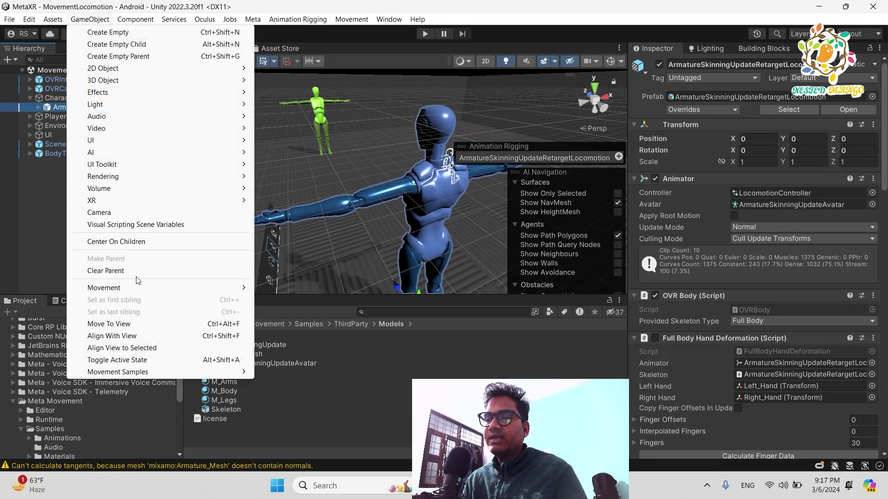
pyautogui.moveTo(136, 288)
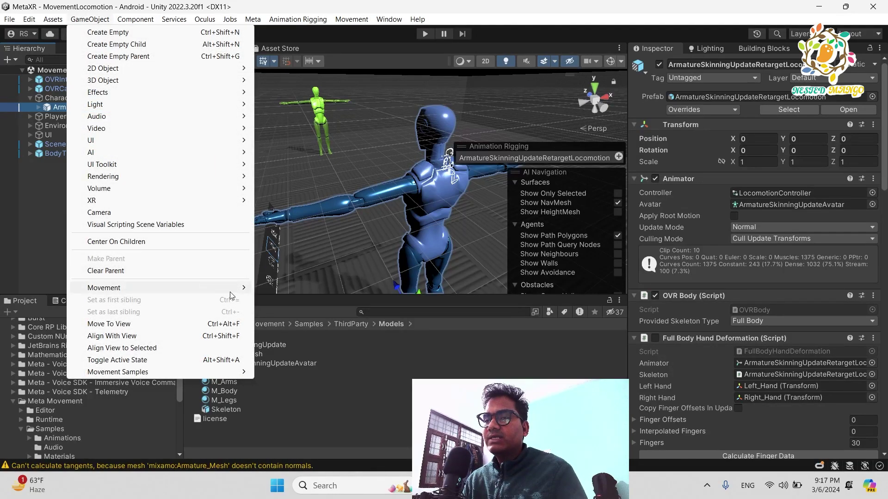
pyautogui.moveTo(341, 284)
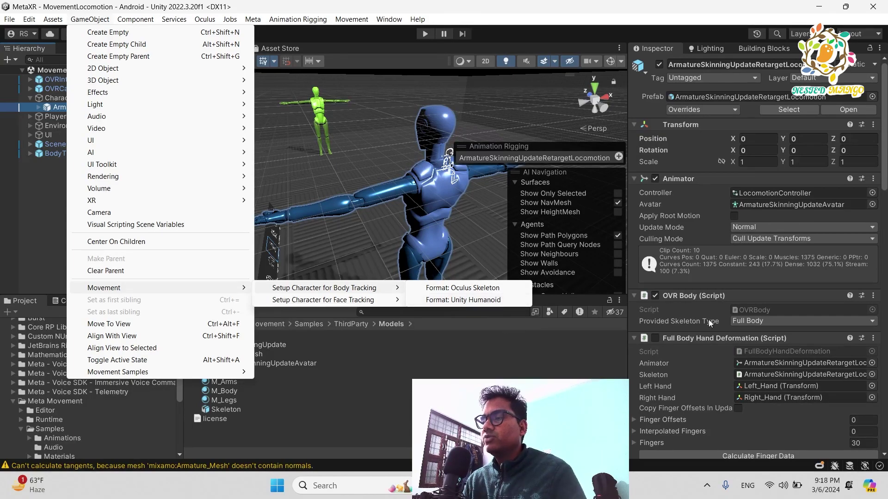
pyautogui.click(263, 363)
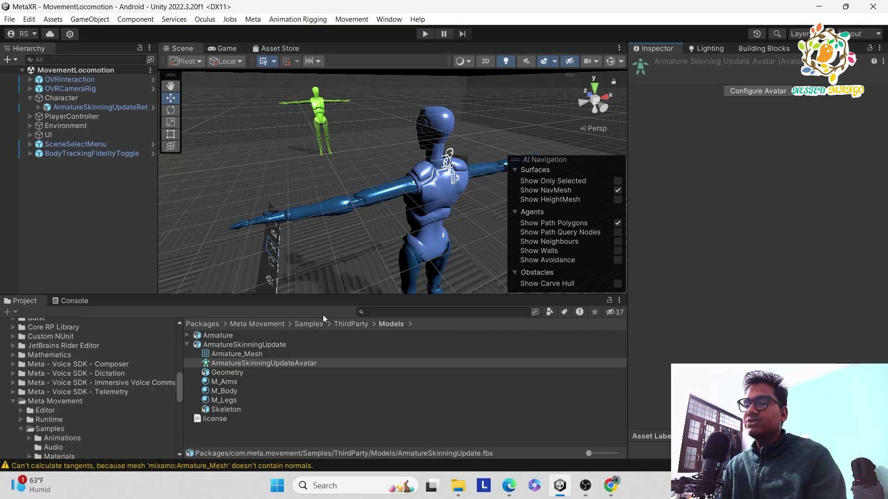
# Step: Select the Armature model in ThirdParty/Models to show its Humanoid rig import settings
pyautogui.click(252, 335)
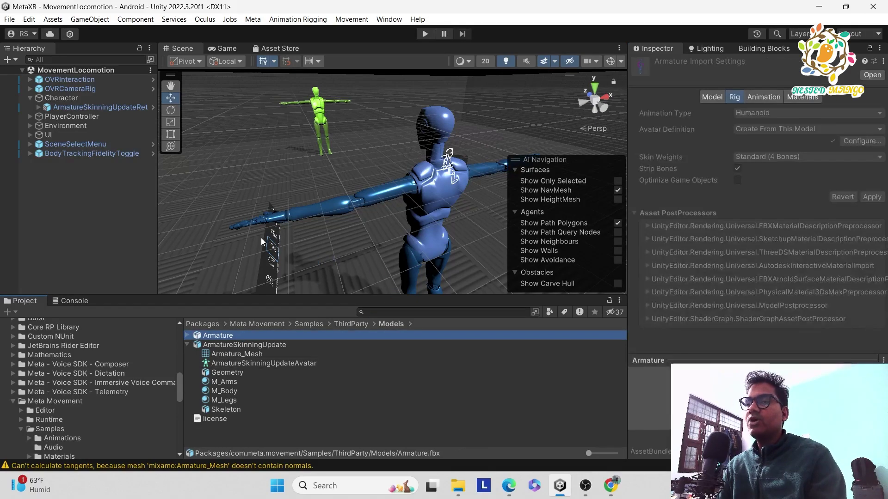